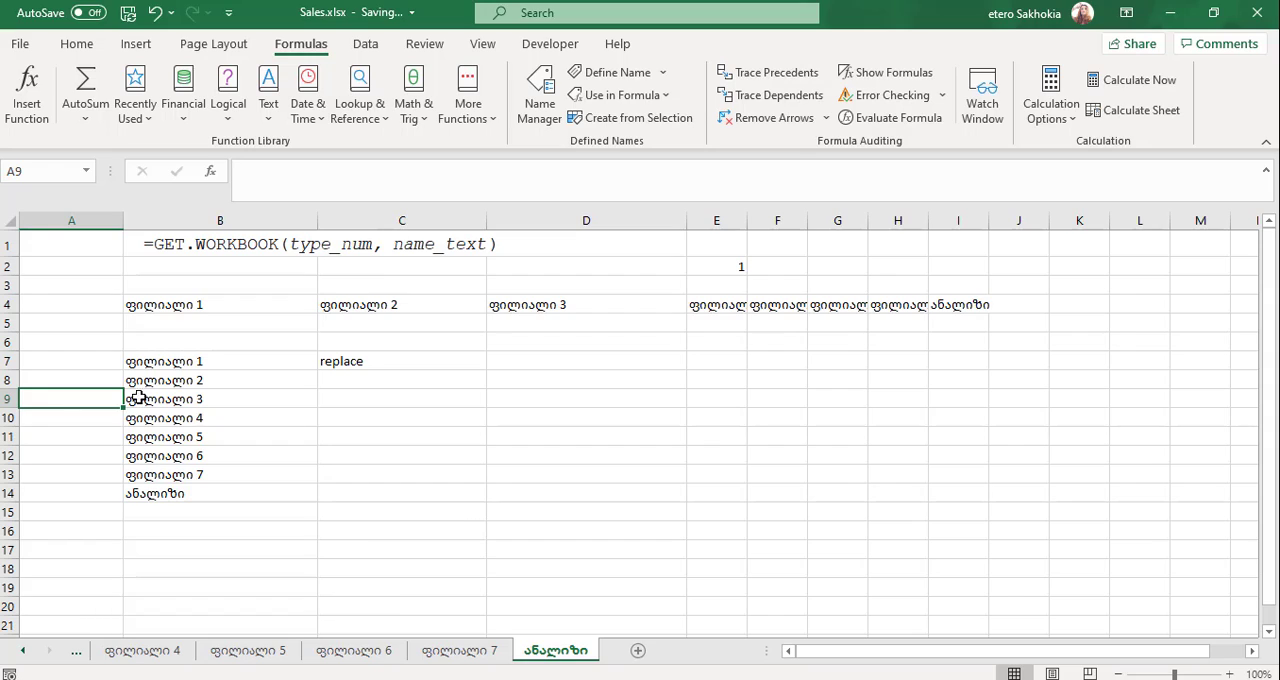
- Begin a HYPERLINK formula in A7 with "#" as the link location and keep it as text without the equals sign
left_click(68, 450)
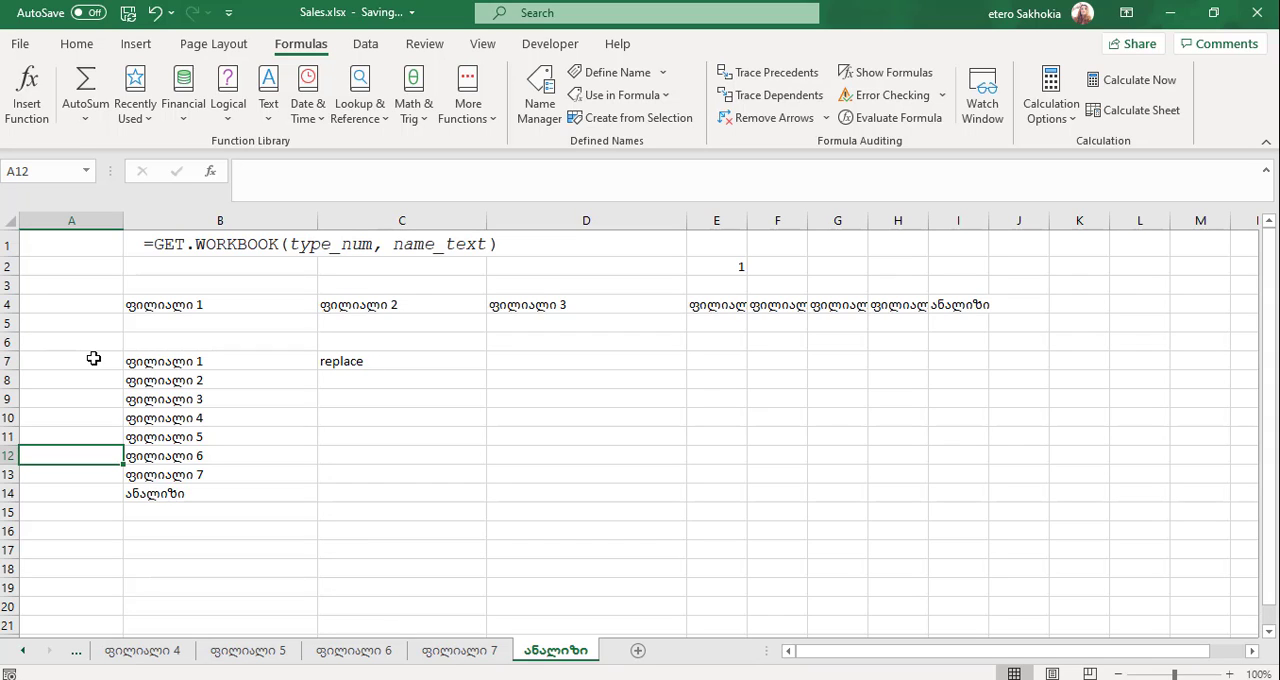
left_click_drag(203, 358, 177, 495)
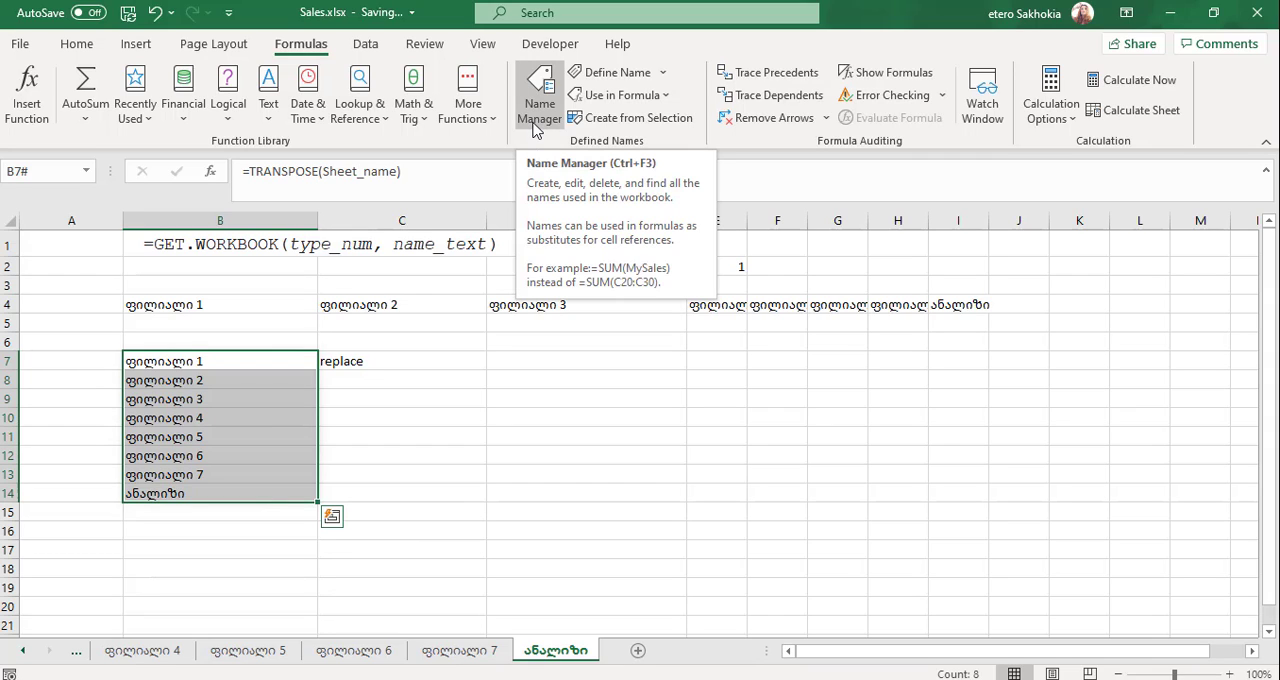
left_click(67, 361)
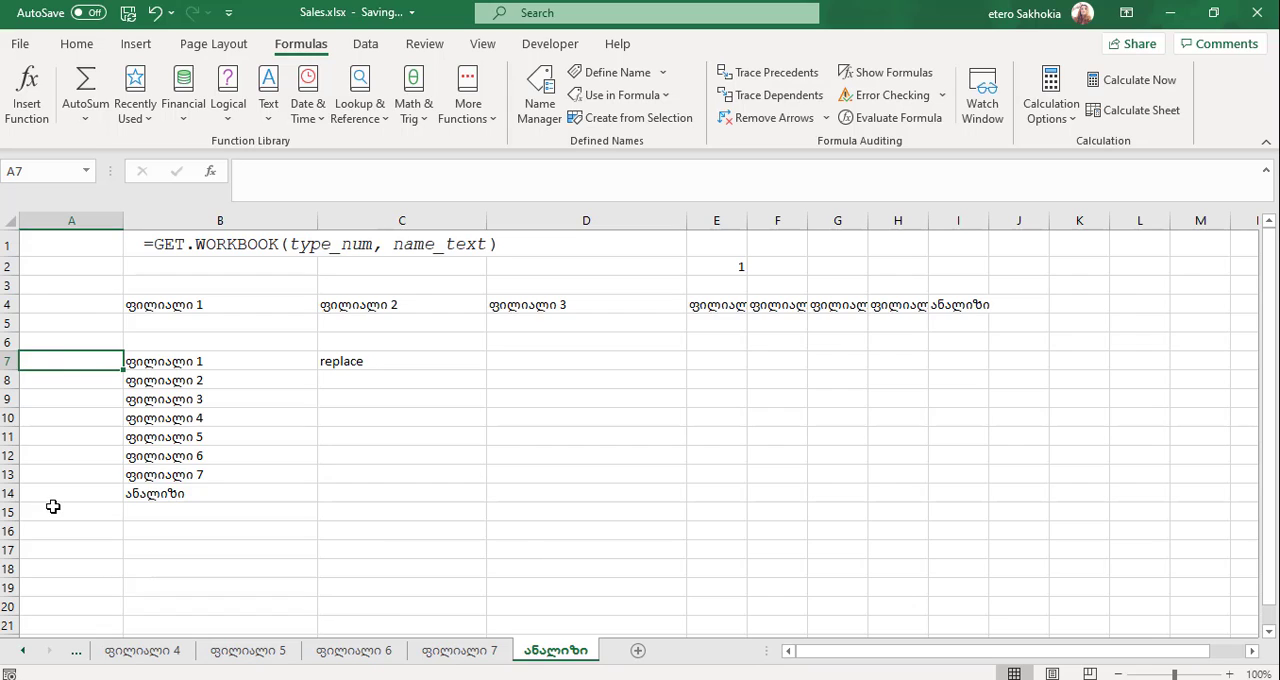
type("=hy")
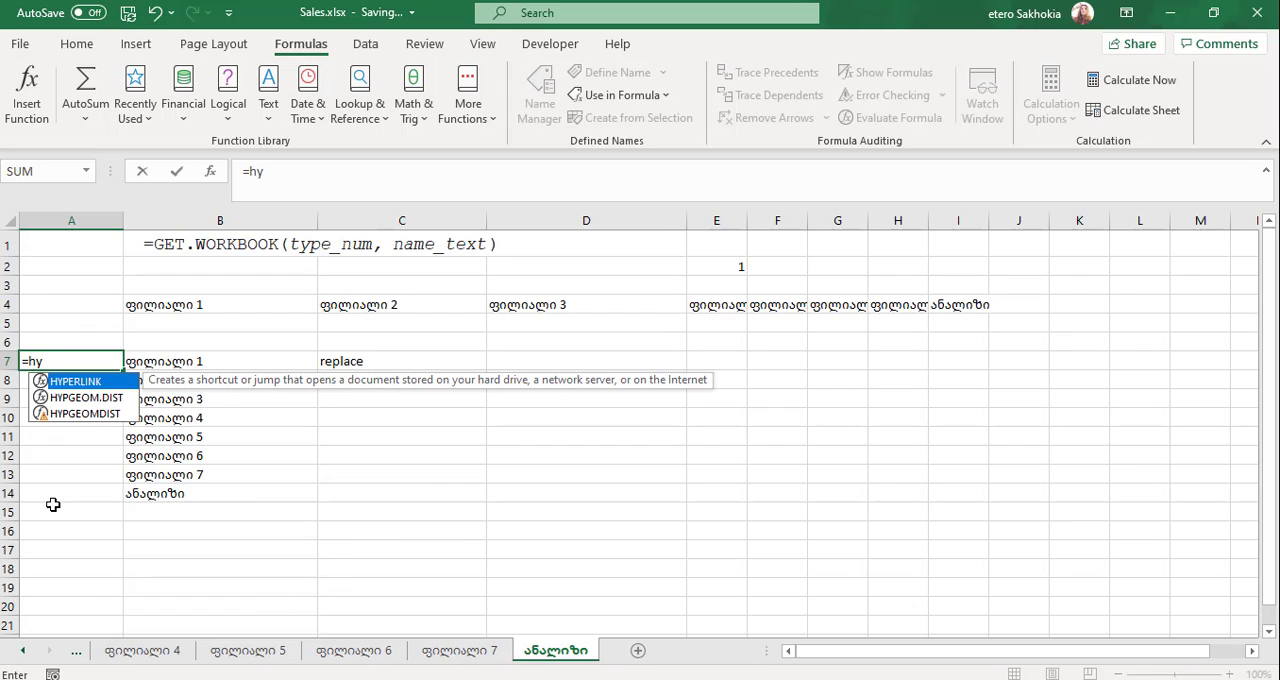
double_click(86, 386)
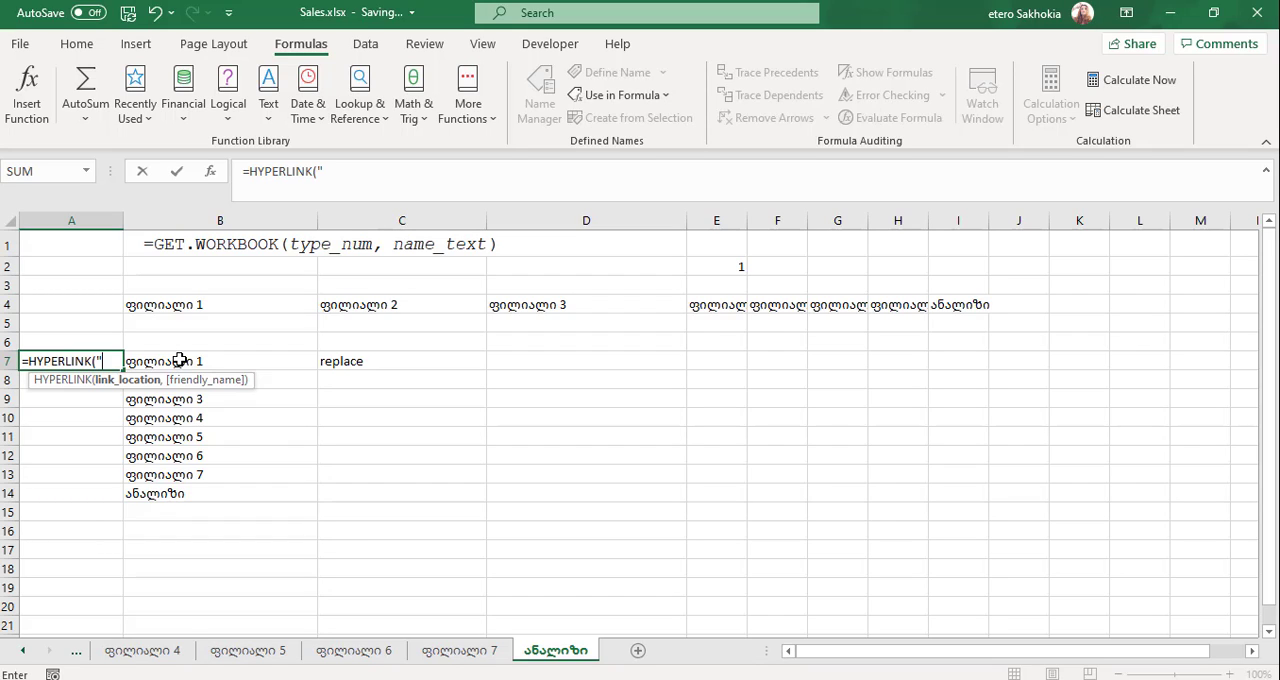
type("3")
key("BackSpace")
type("#\"")
left_click(250, 171)
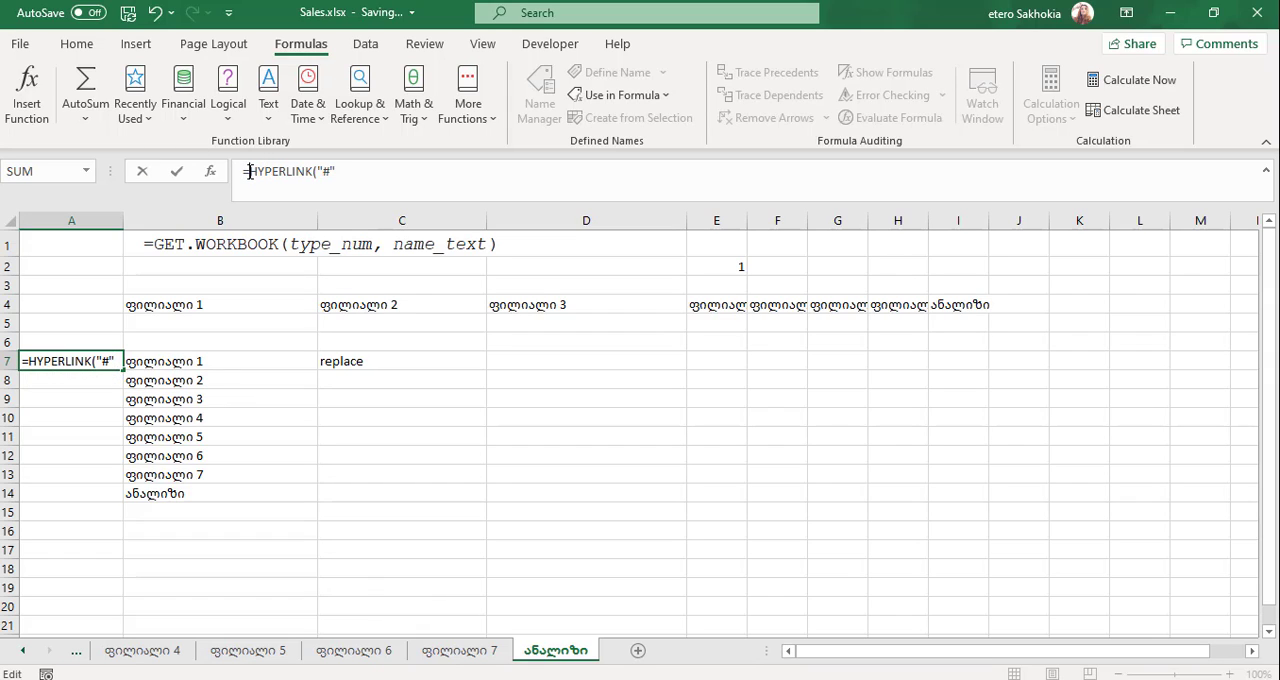
key("BackSpace")
key("Return")
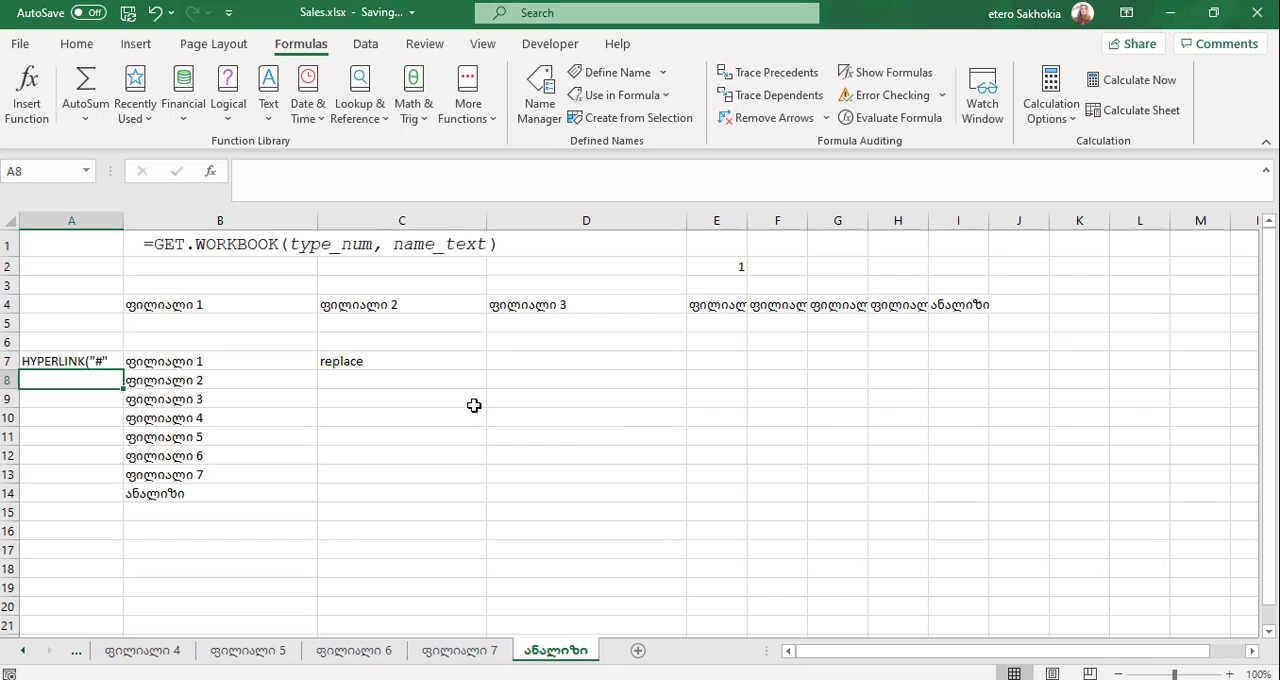
- Reference cell B2 of the ფილიალი 7 sheet in C9 and examine the syntax of the sheet reference
left_click(430, 401)
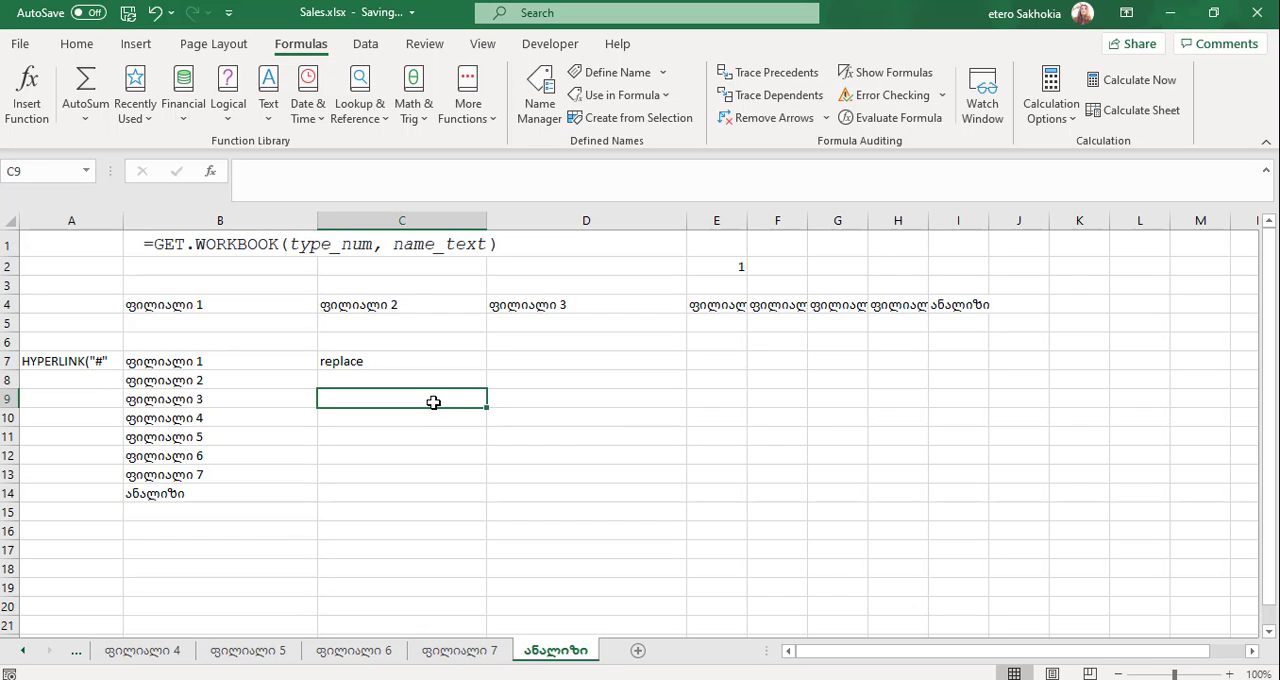
type("=")
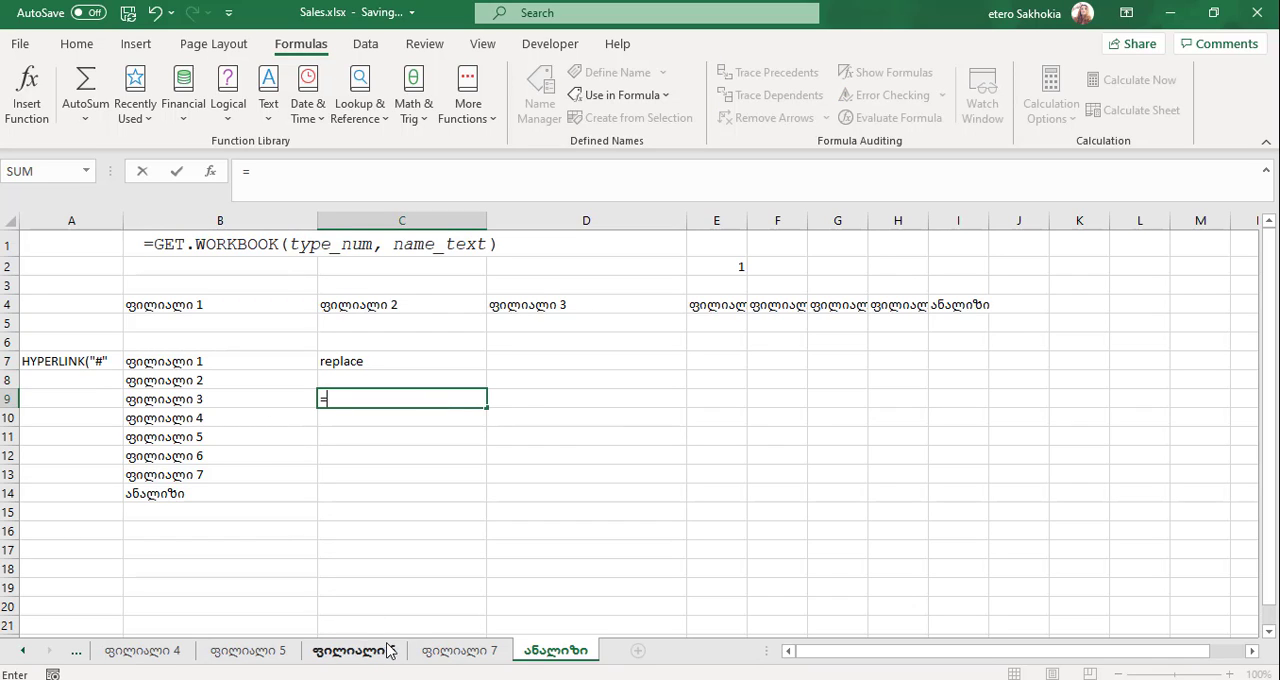
left_click(427, 650)
left_click(180, 278)
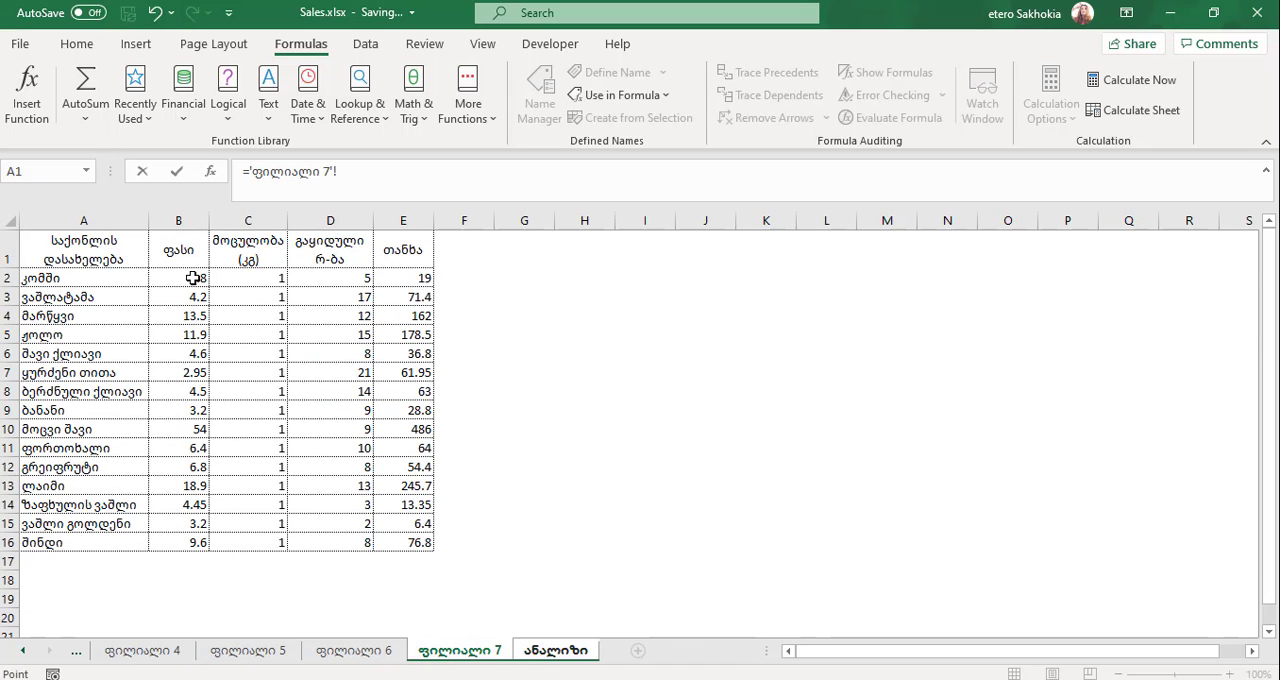
key("Return")
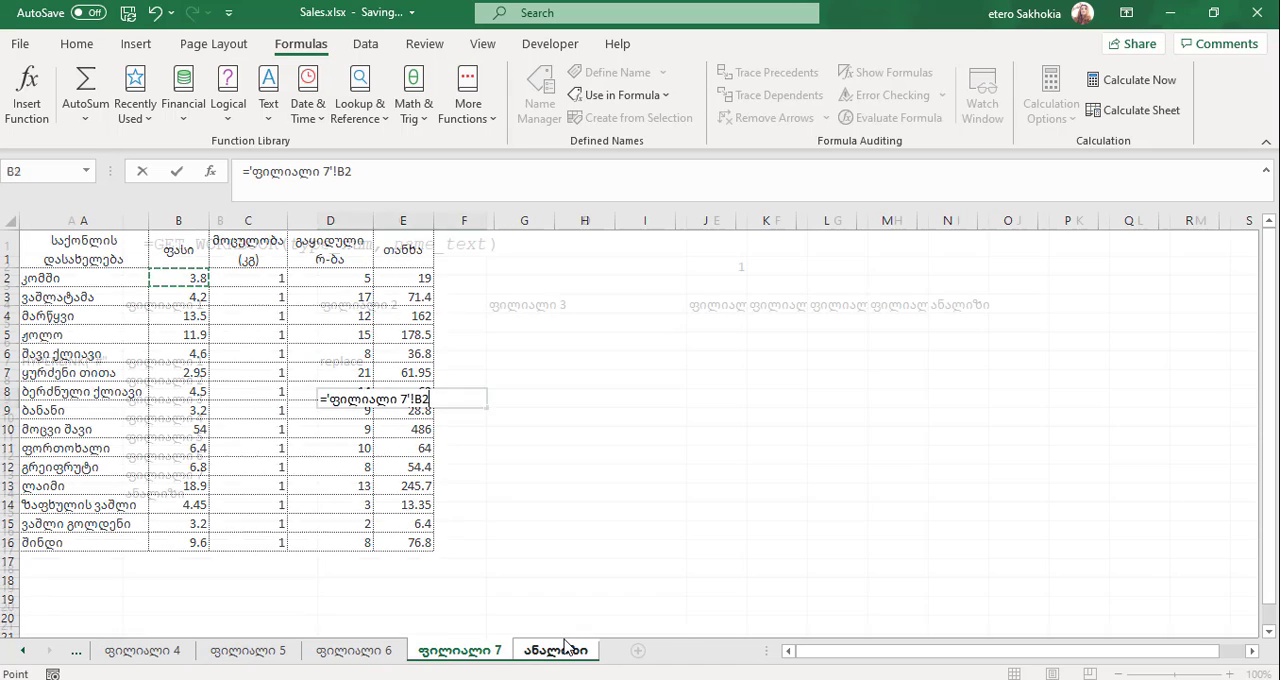
left_click(401, 396)
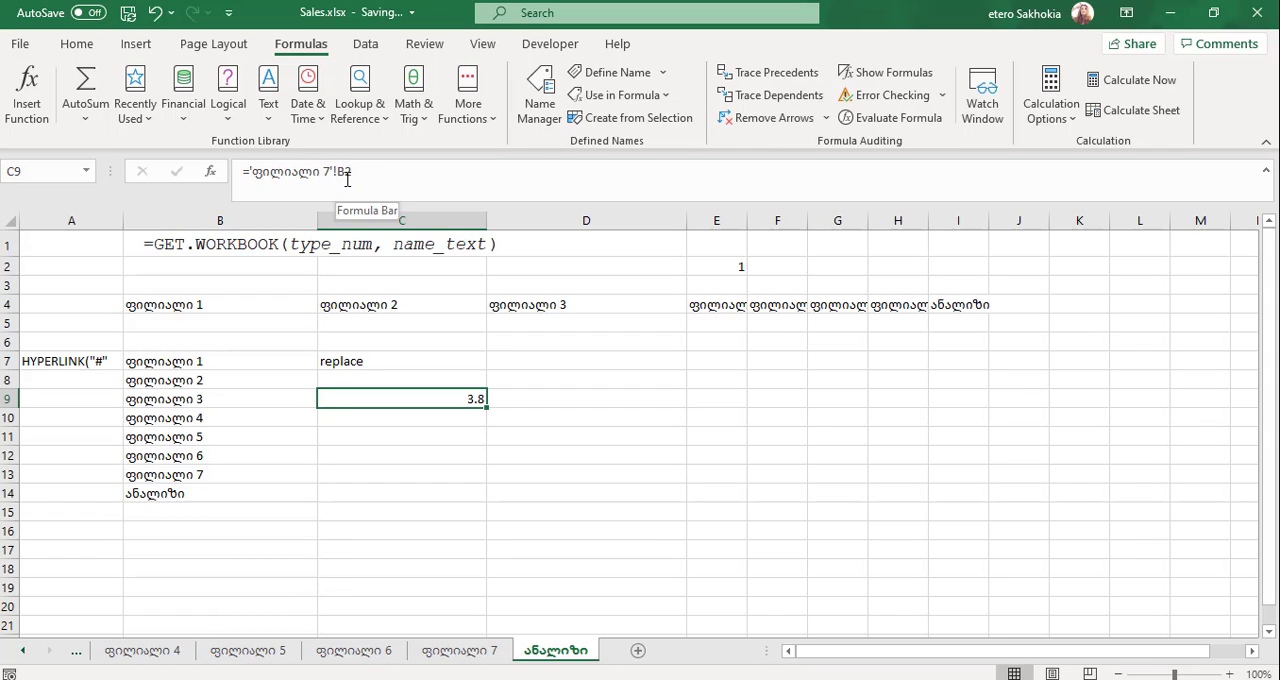
left_click(64, 362)
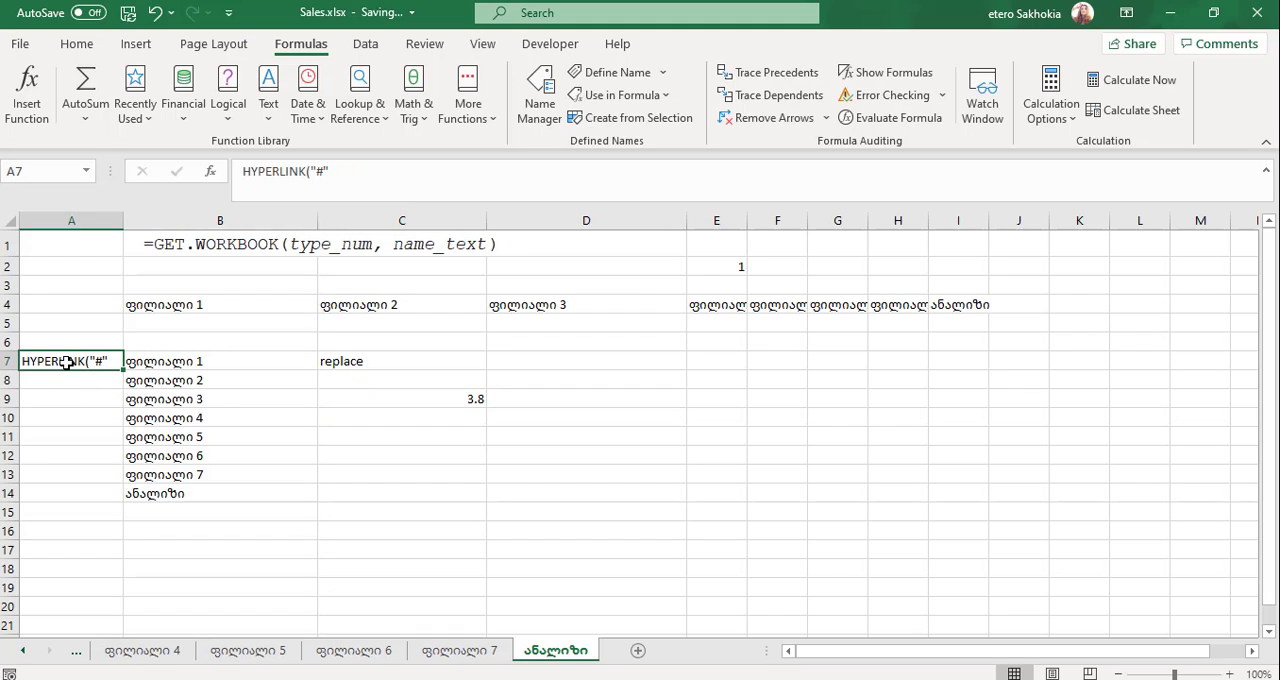
left_click(421, 403)
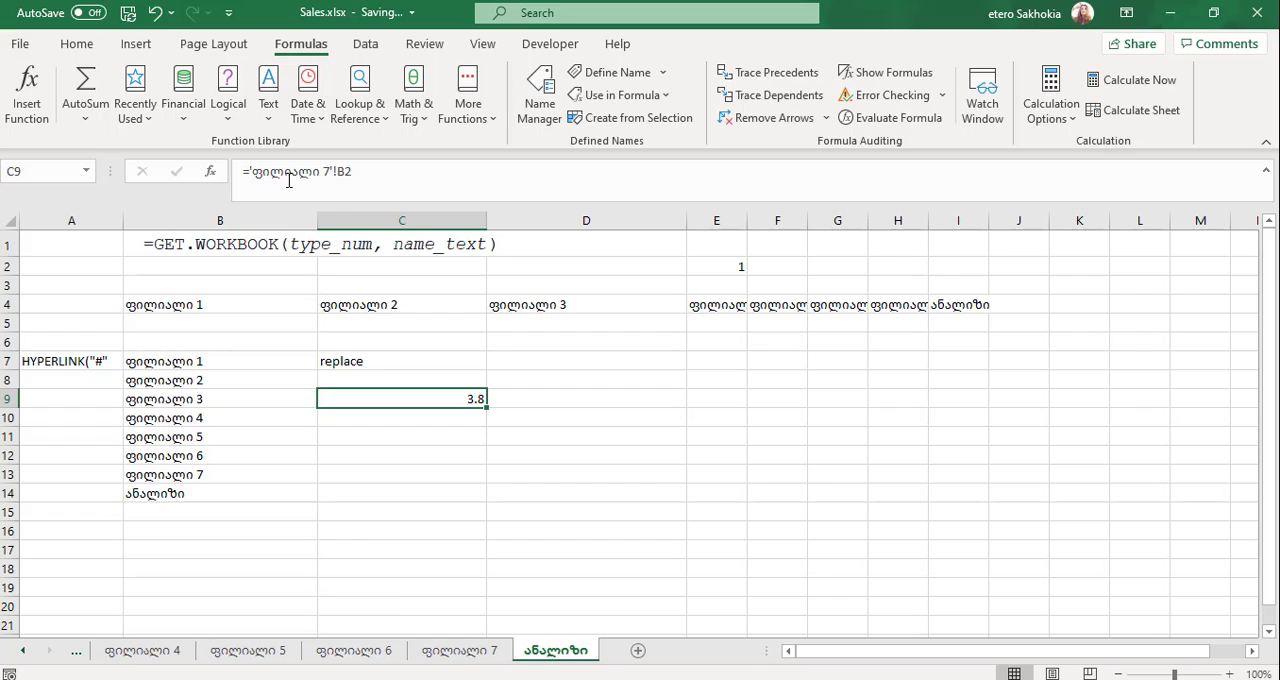
- Restore the equals sign in A7 and extend the formula to =HYPERLINK("#'"&B7
left_click(92, 363)
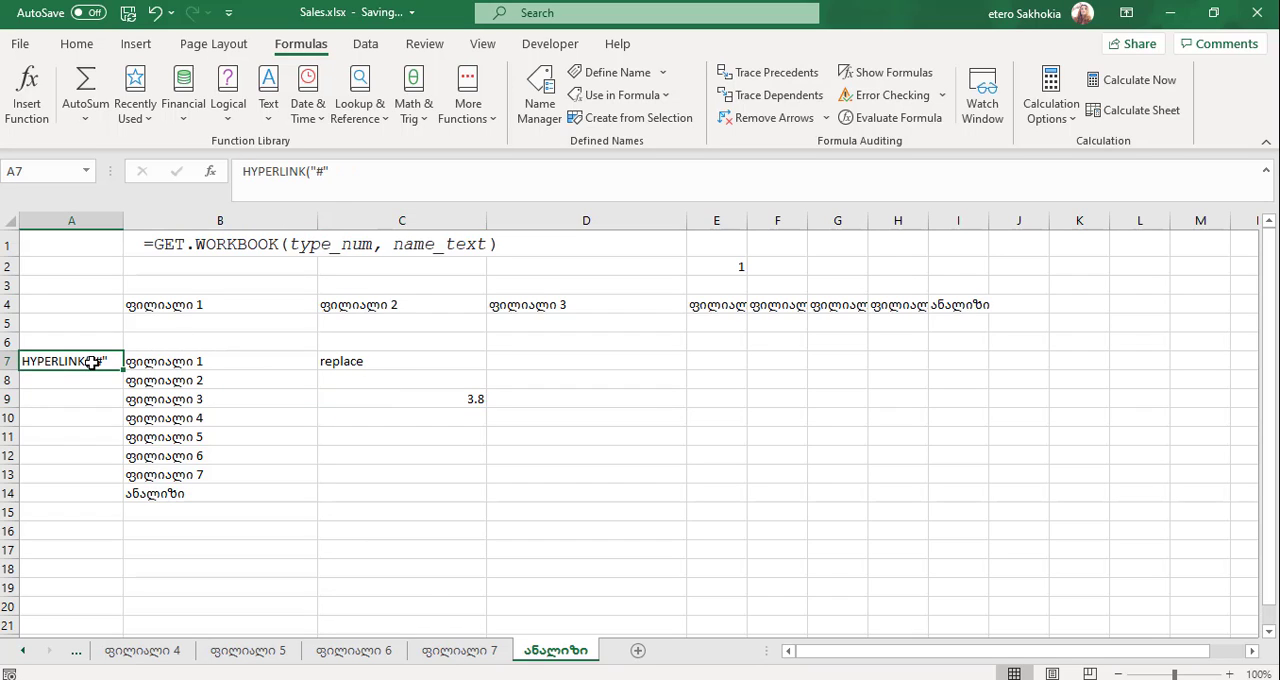
left_click(242, 173)
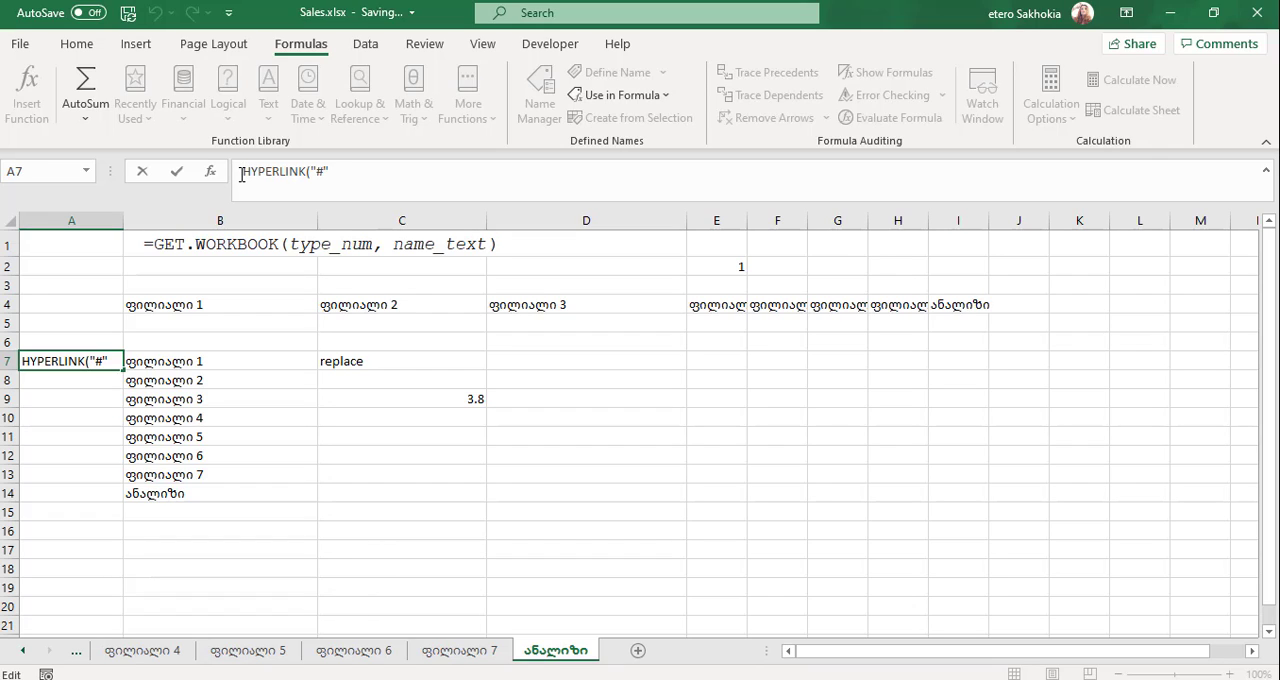
type("=")
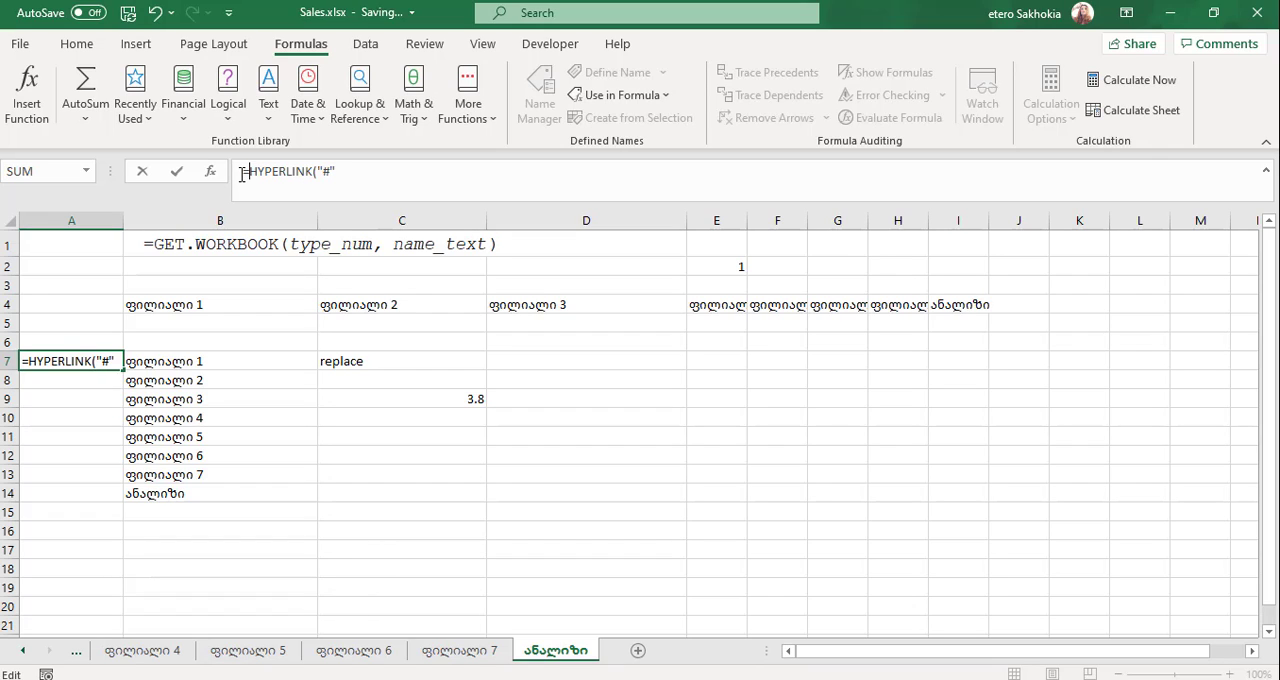
left_click(330, 173)
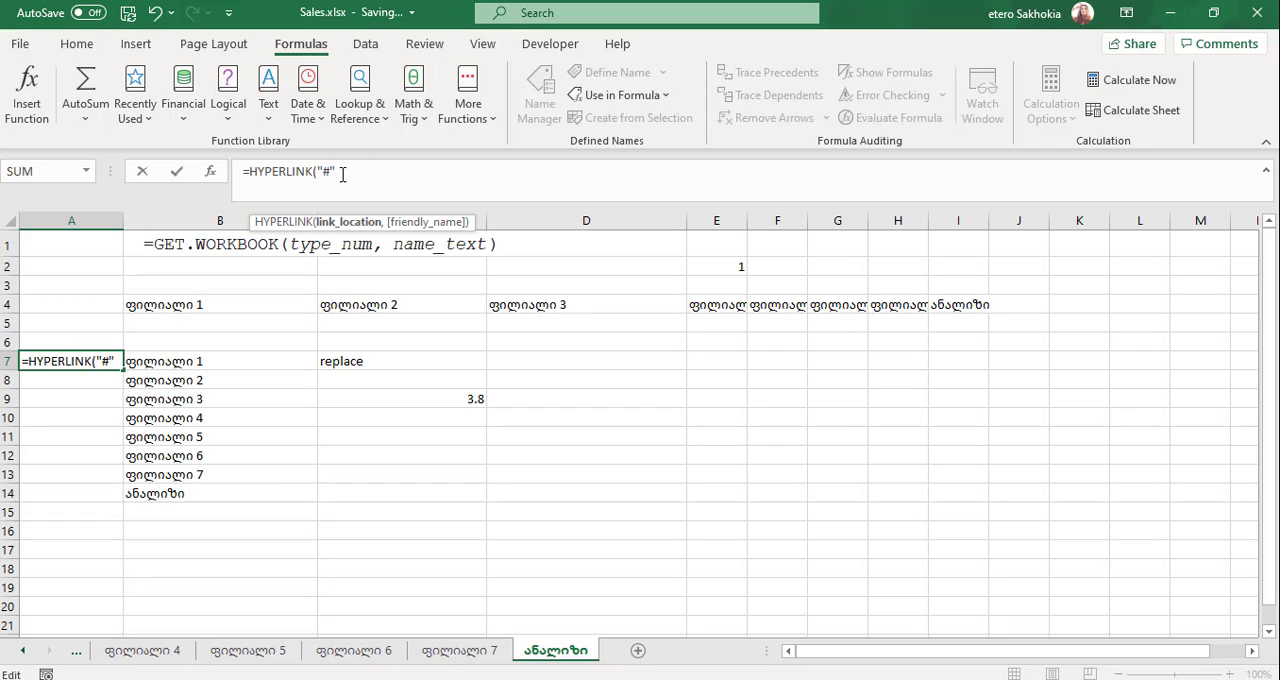
type("&")
left_click(330, 173)
left_click(364, 170)
left_click(203, 363)
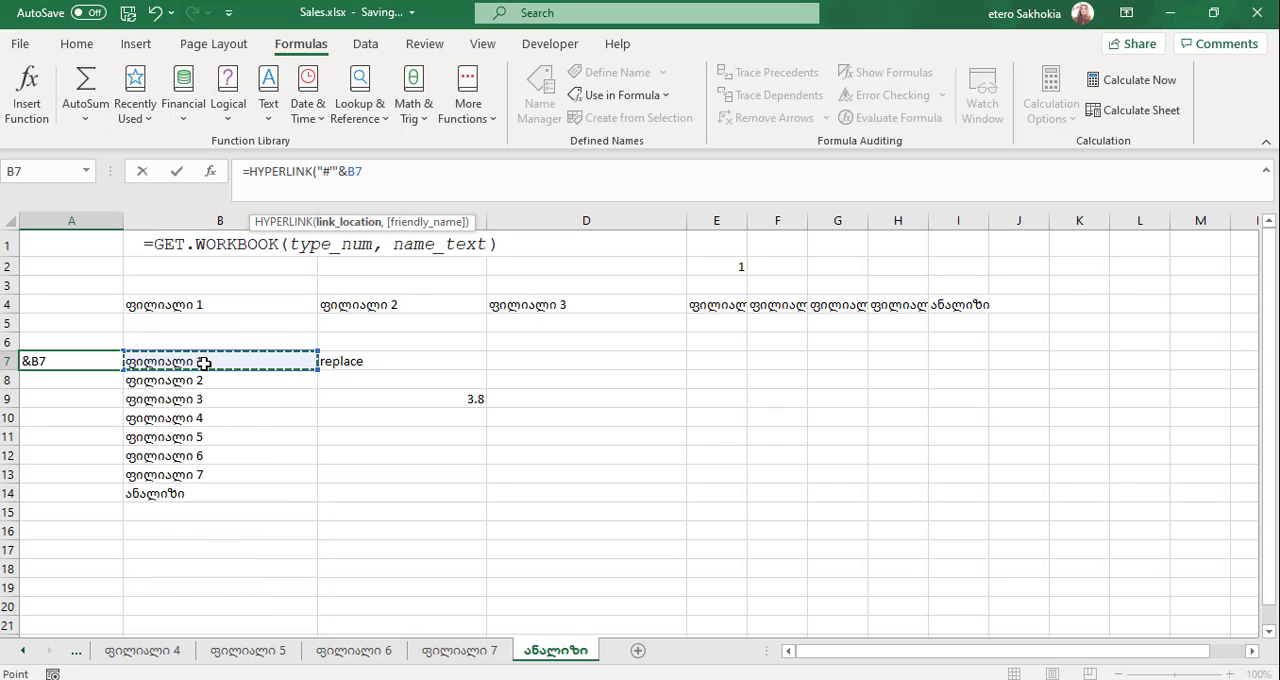
- Complete the A7 hyperlink formula by appending &"'!A1") after the B7 reference
type("&")
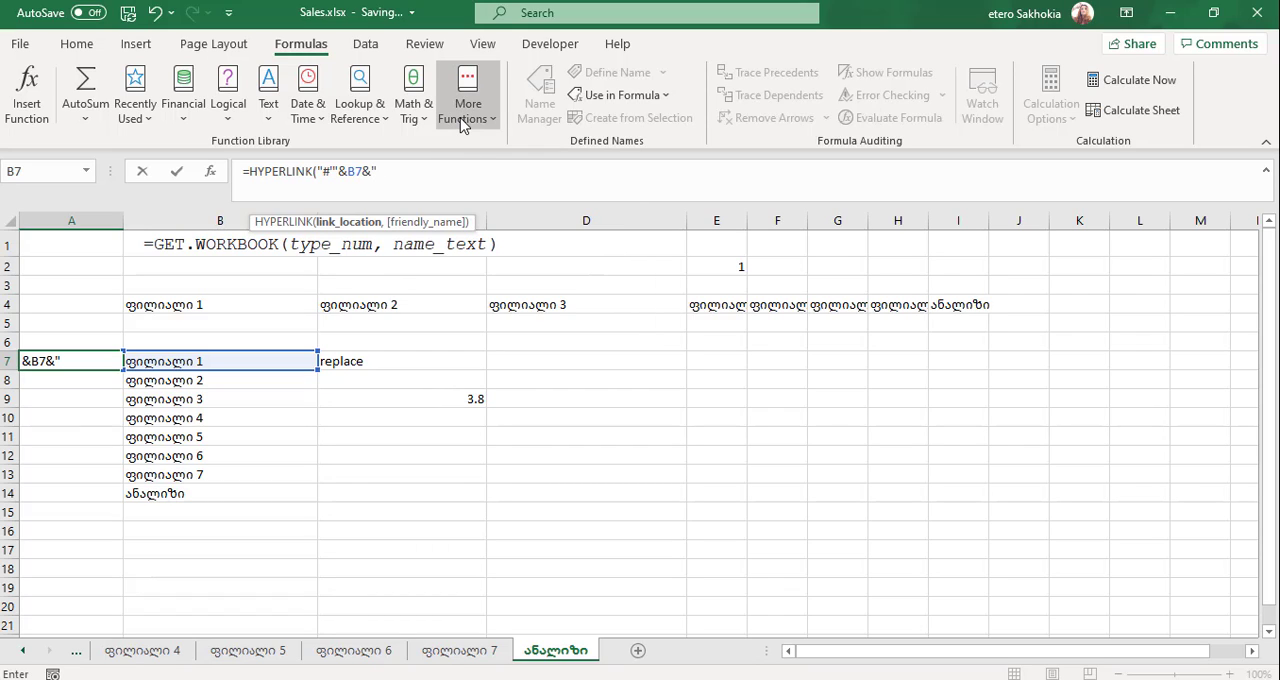
type("'!")
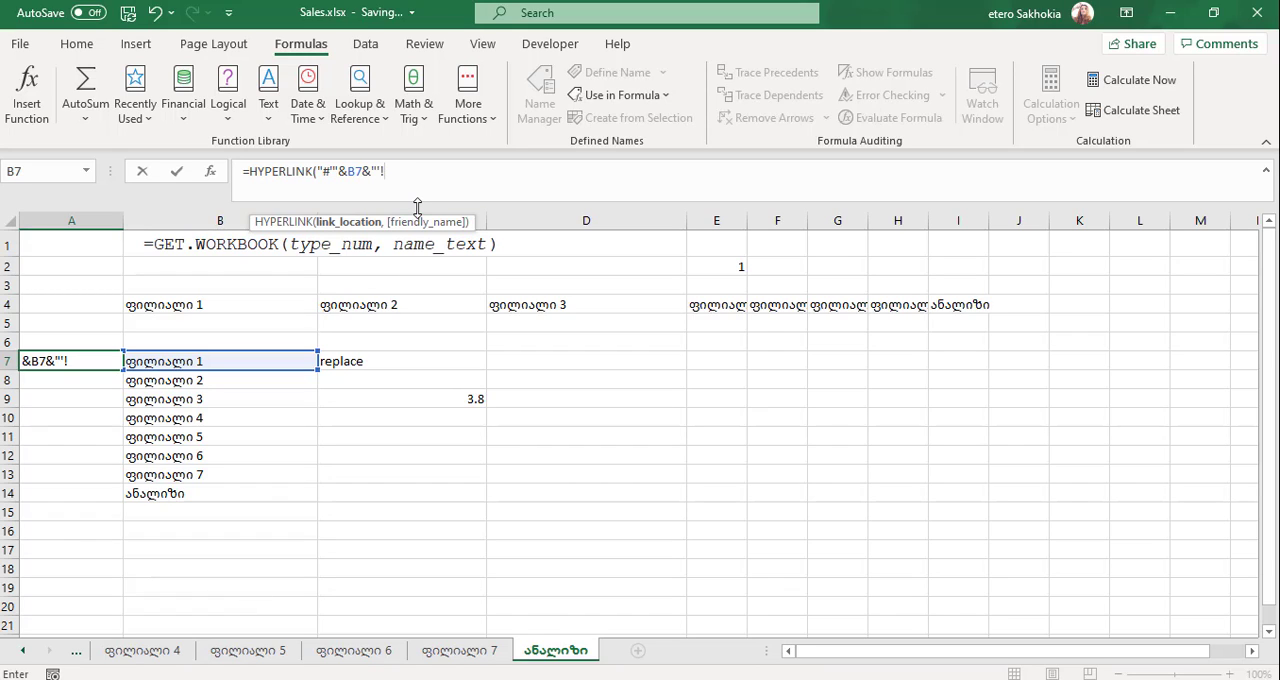
type("A1\")")
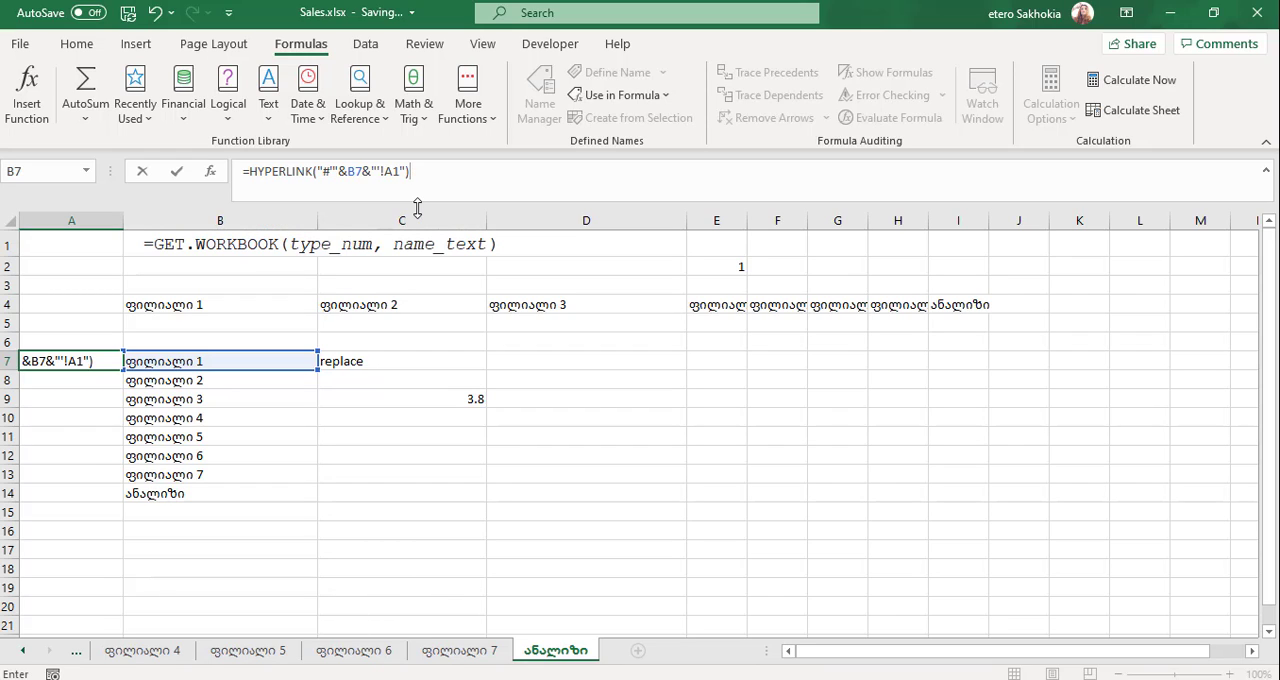
key("Return")
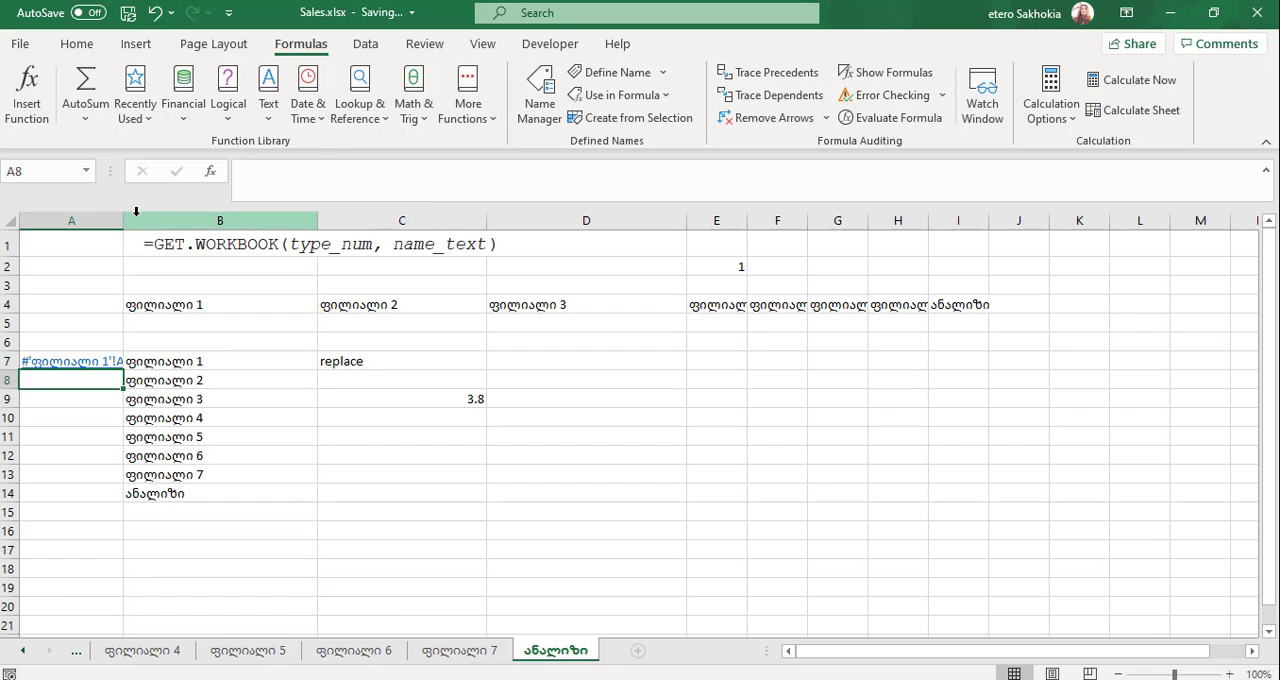
- Widen column A and change the B7 reference in the A7 hyperlink formula to the spill range B7#
left_click_drag(123, 219, 204, 219)
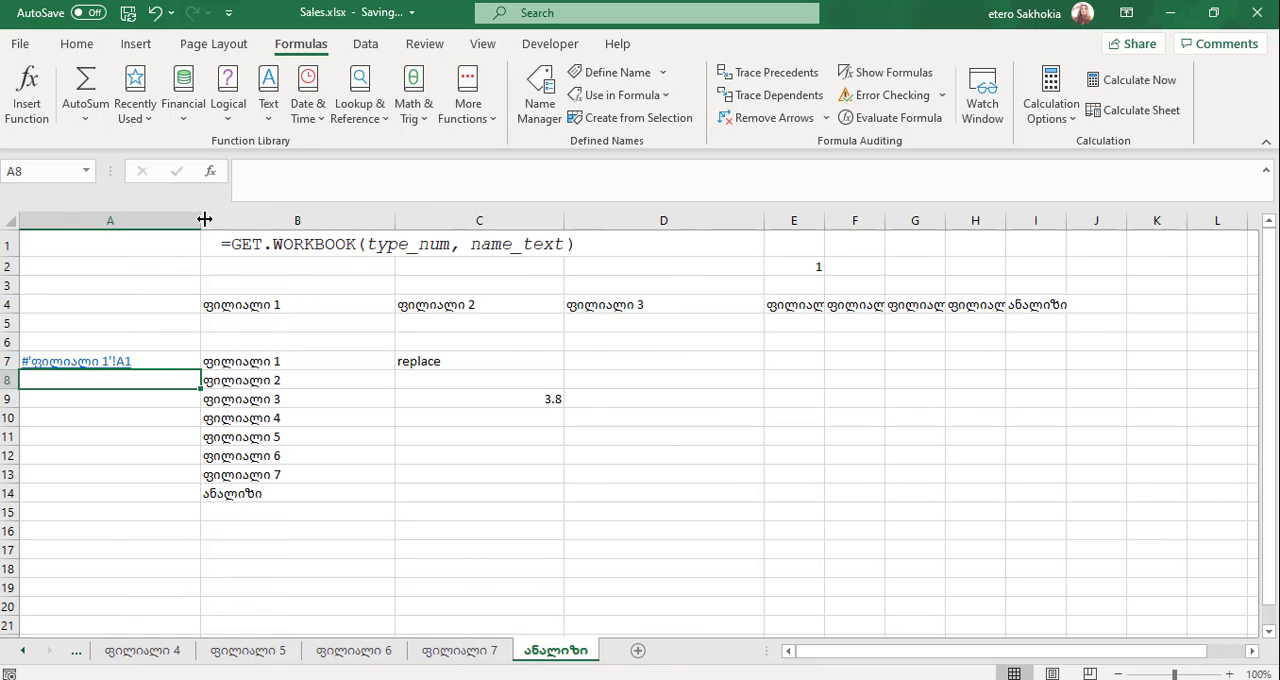
left_click(150, 360)
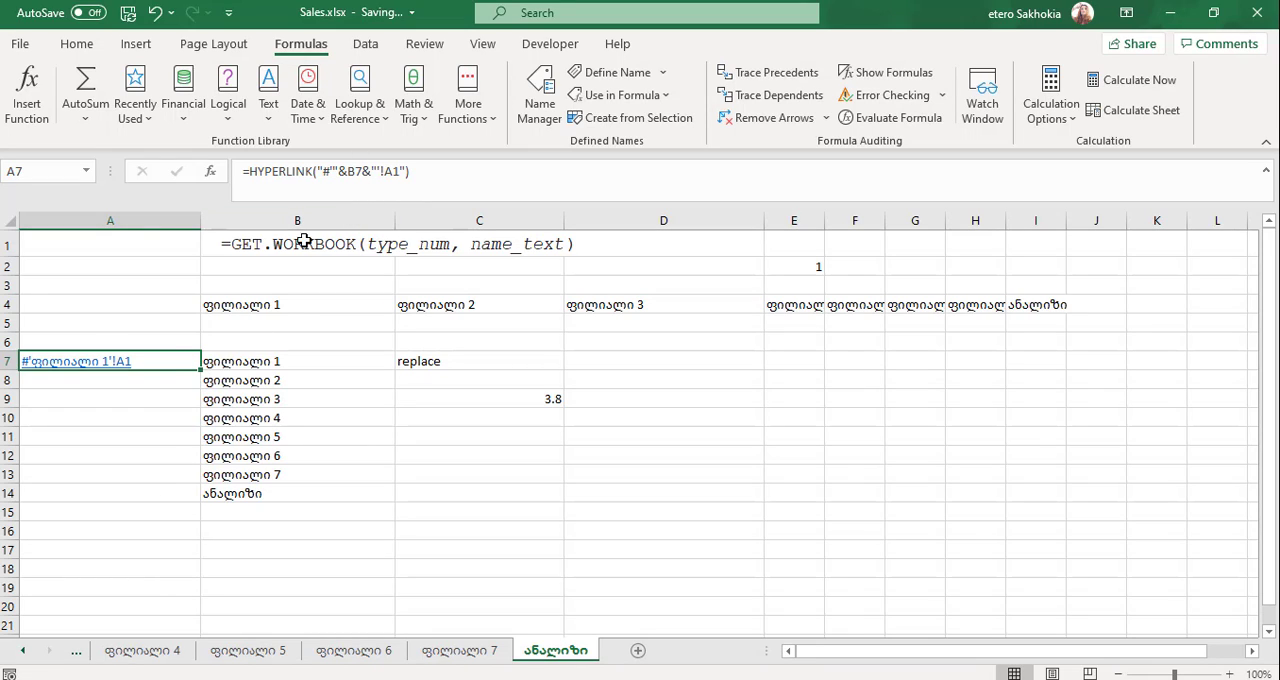
left_click(363, 171)
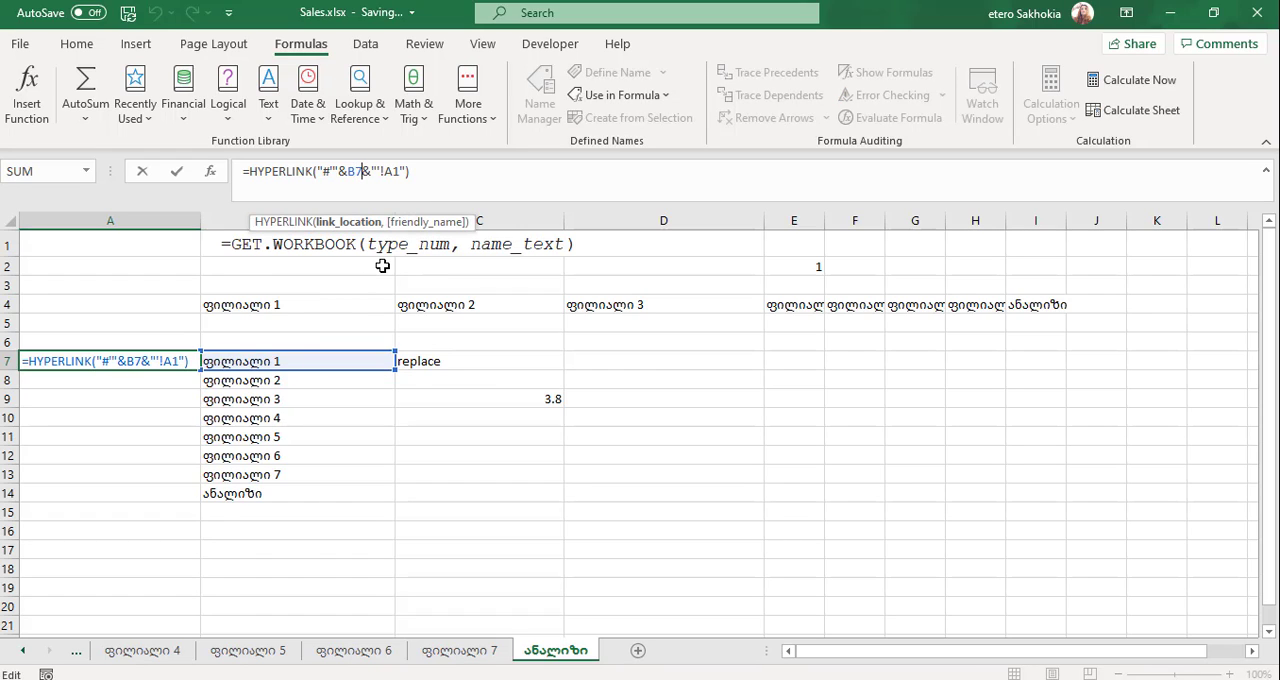
type("#")
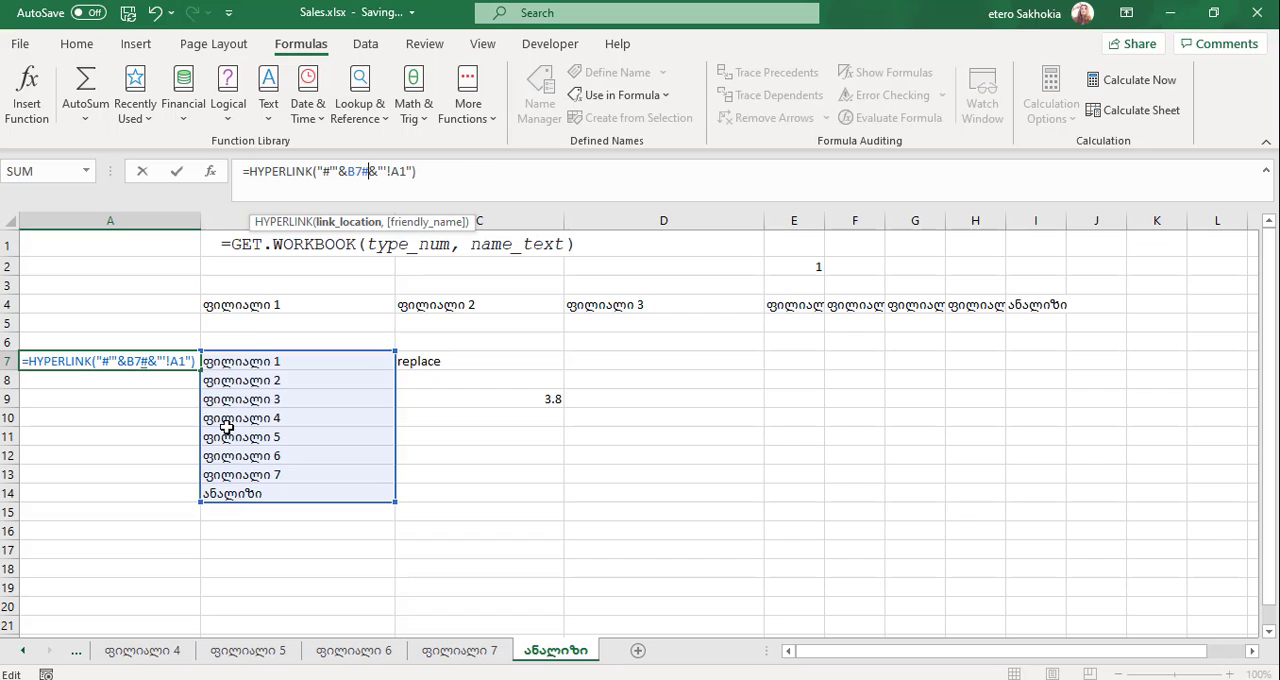
key("Return")
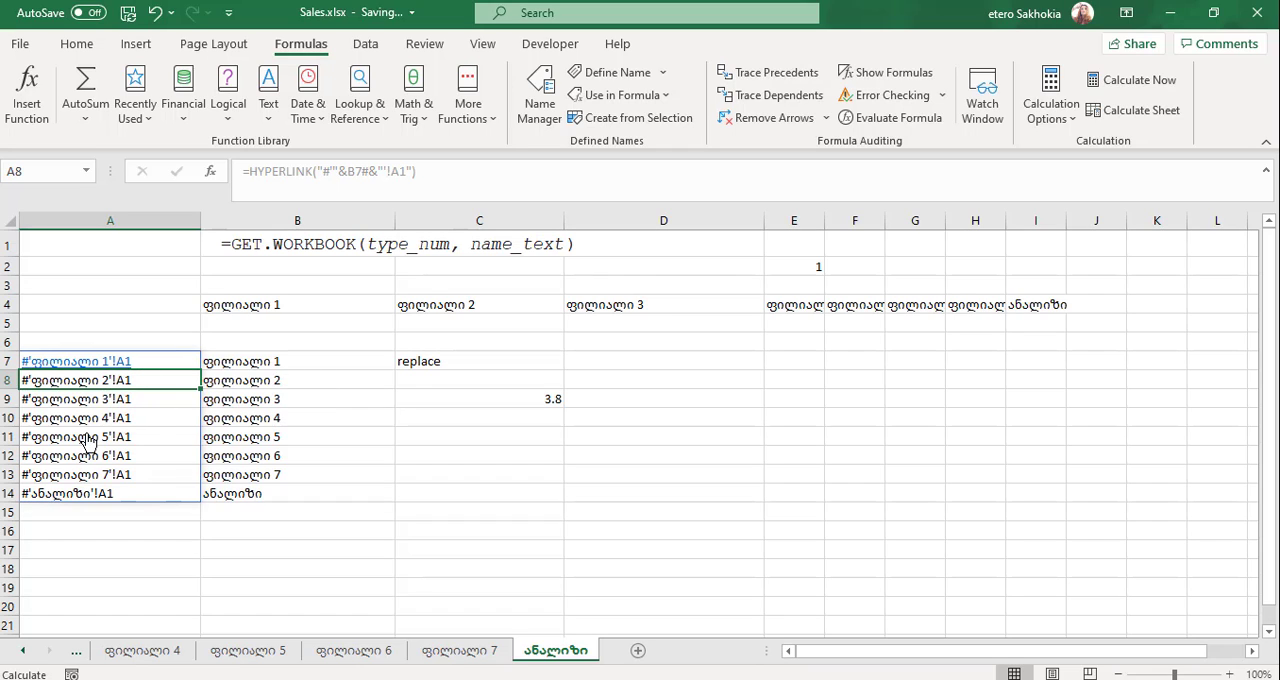
- Set the friendly name of the HYPERLINK formula in A7 to "Go to Sheet" through its function arguments
left_click(550, 401)
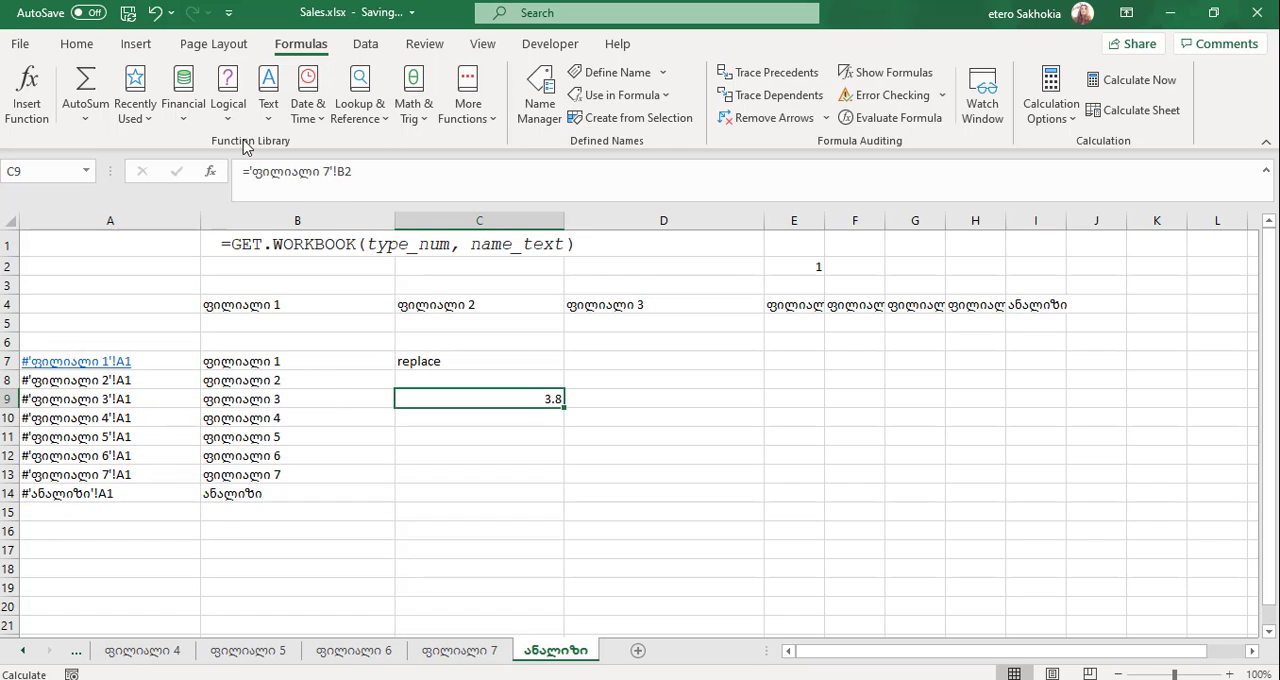
left_click(168, 364)
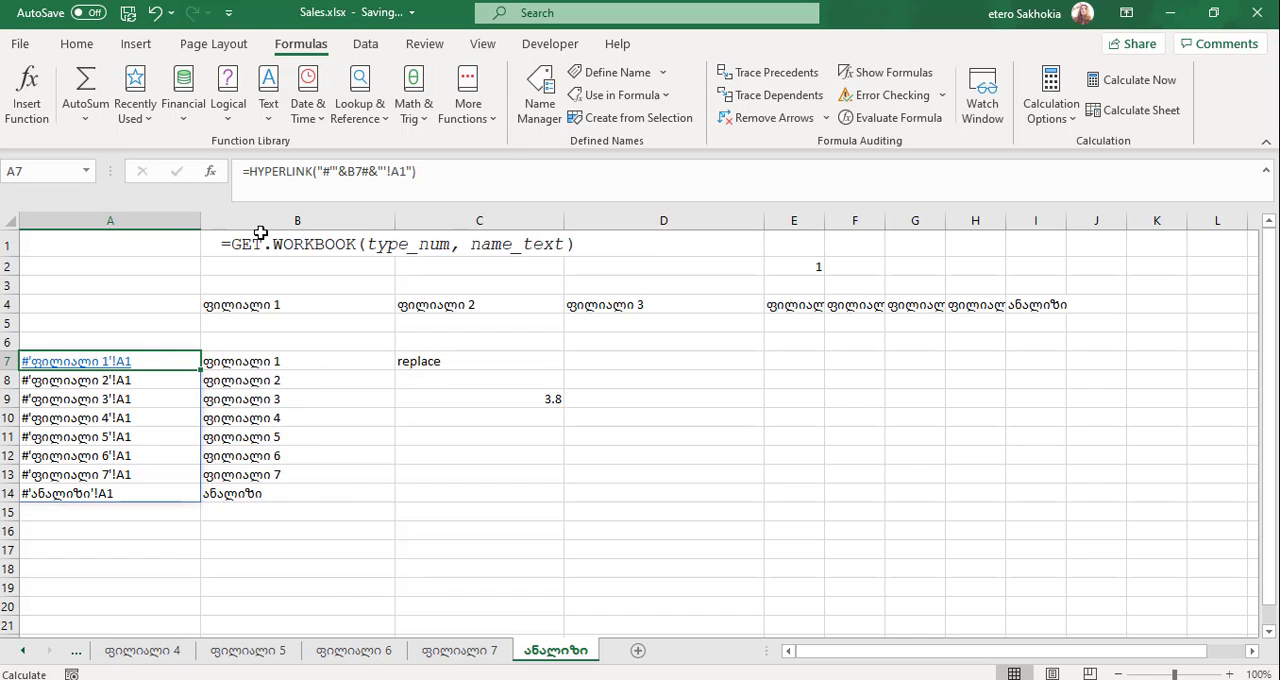
left_click(214, 174)
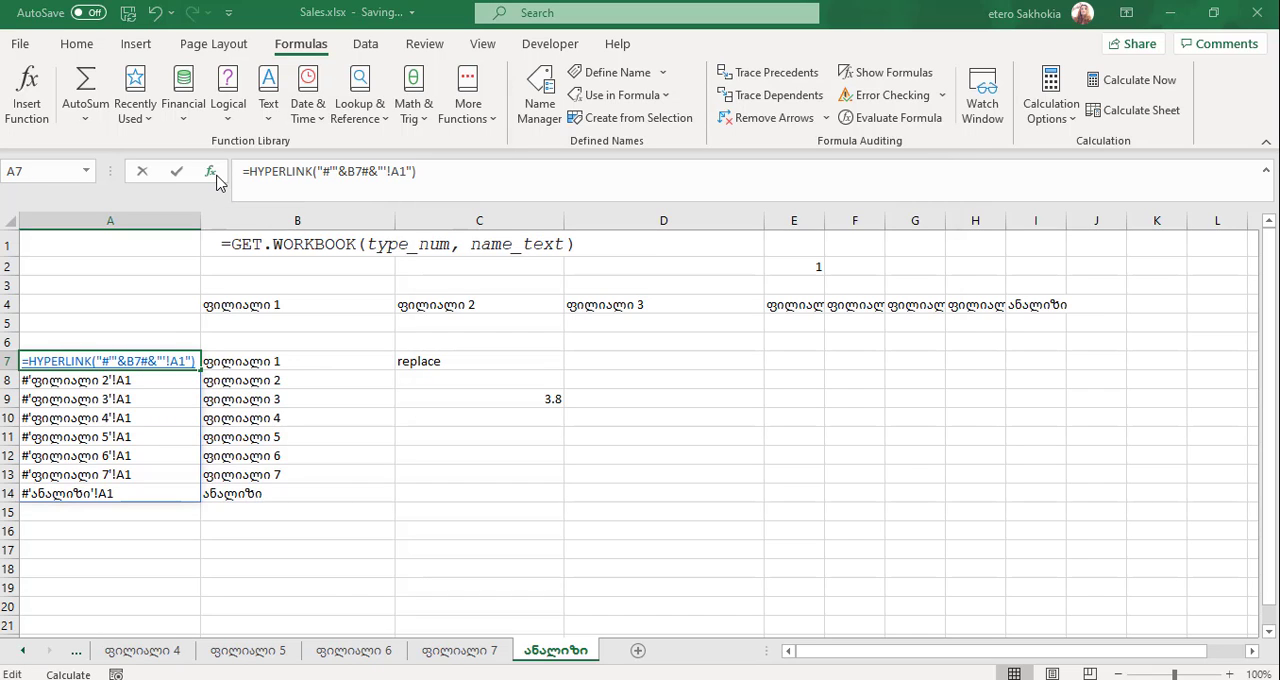
left_click_drag(640, 174, 452, 186)
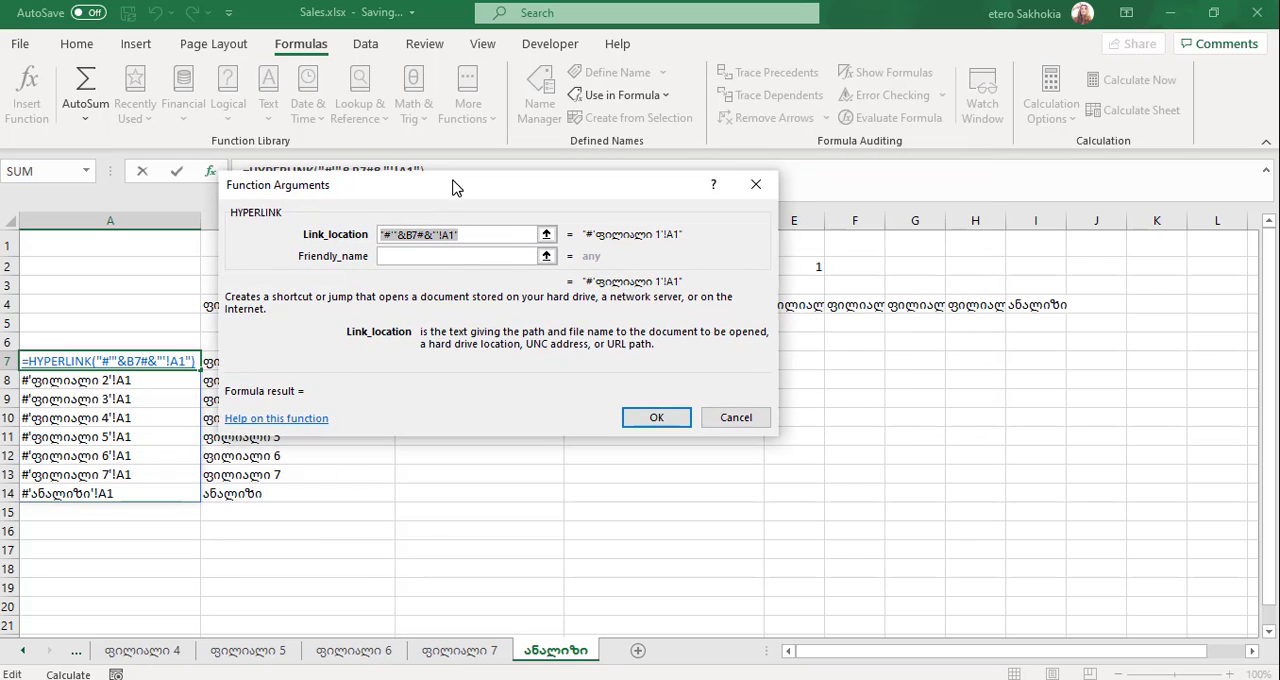
left_click(479, 259)
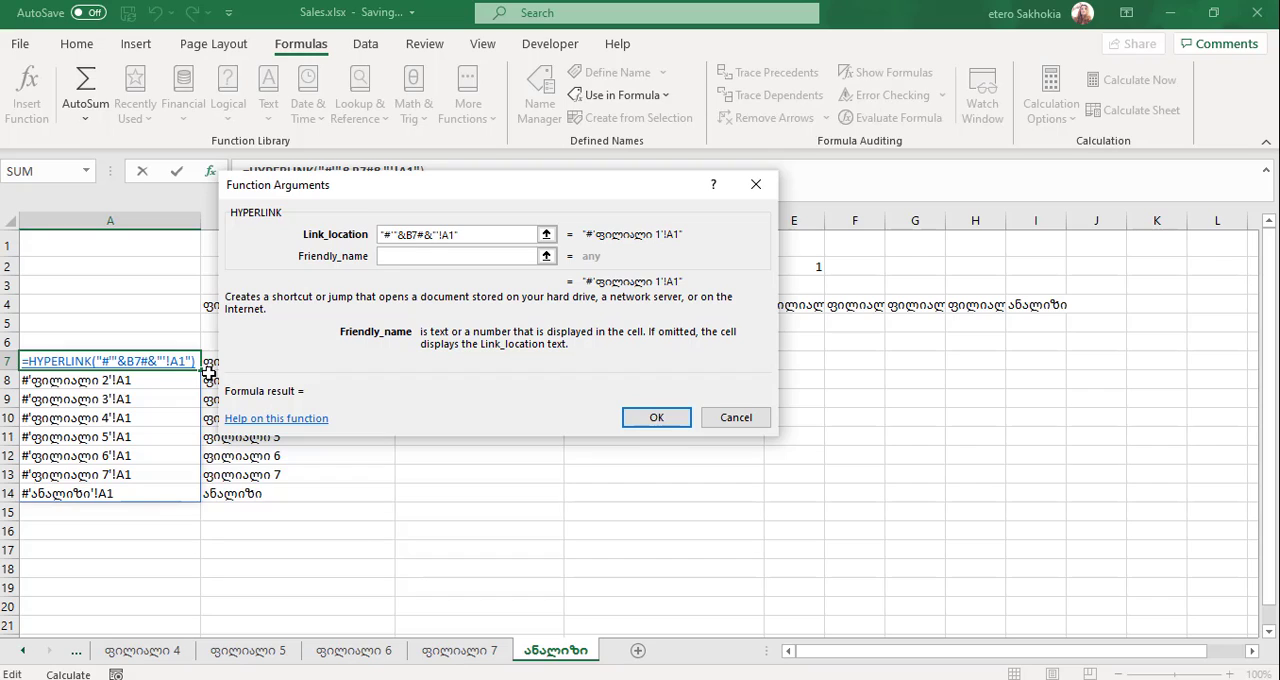
type("Go")
key("BackSpace")
key("BackSpace")
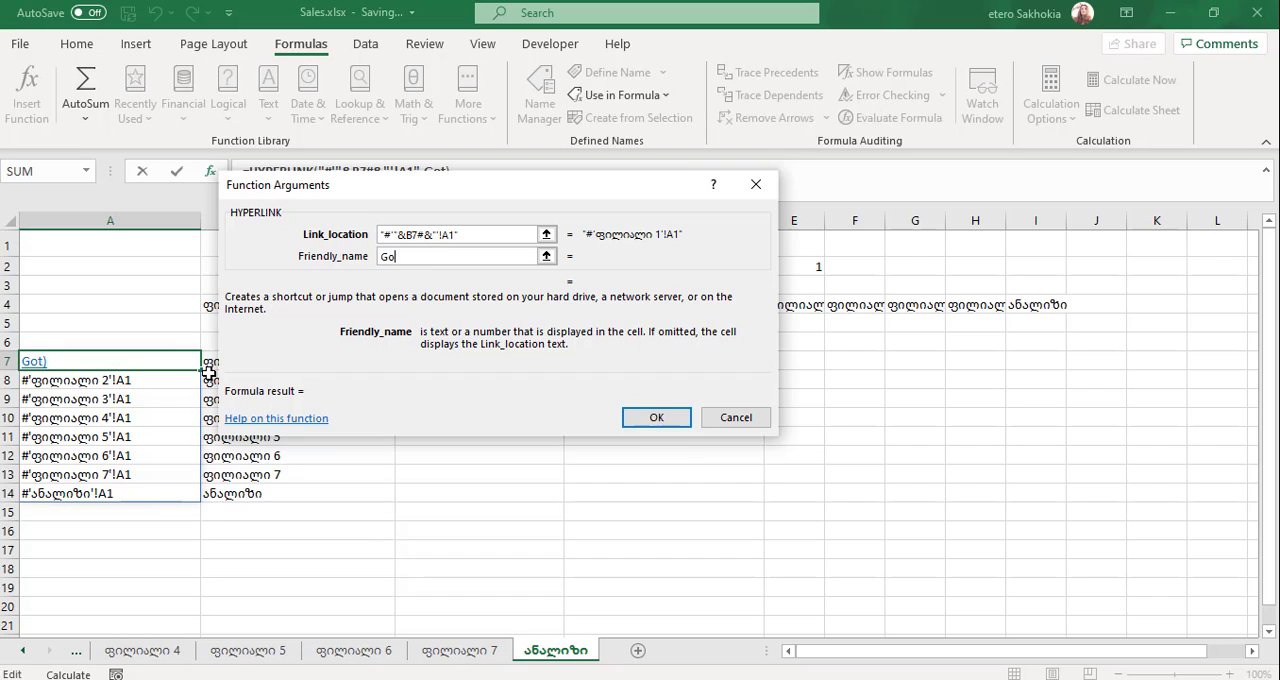
type("to Sheet")
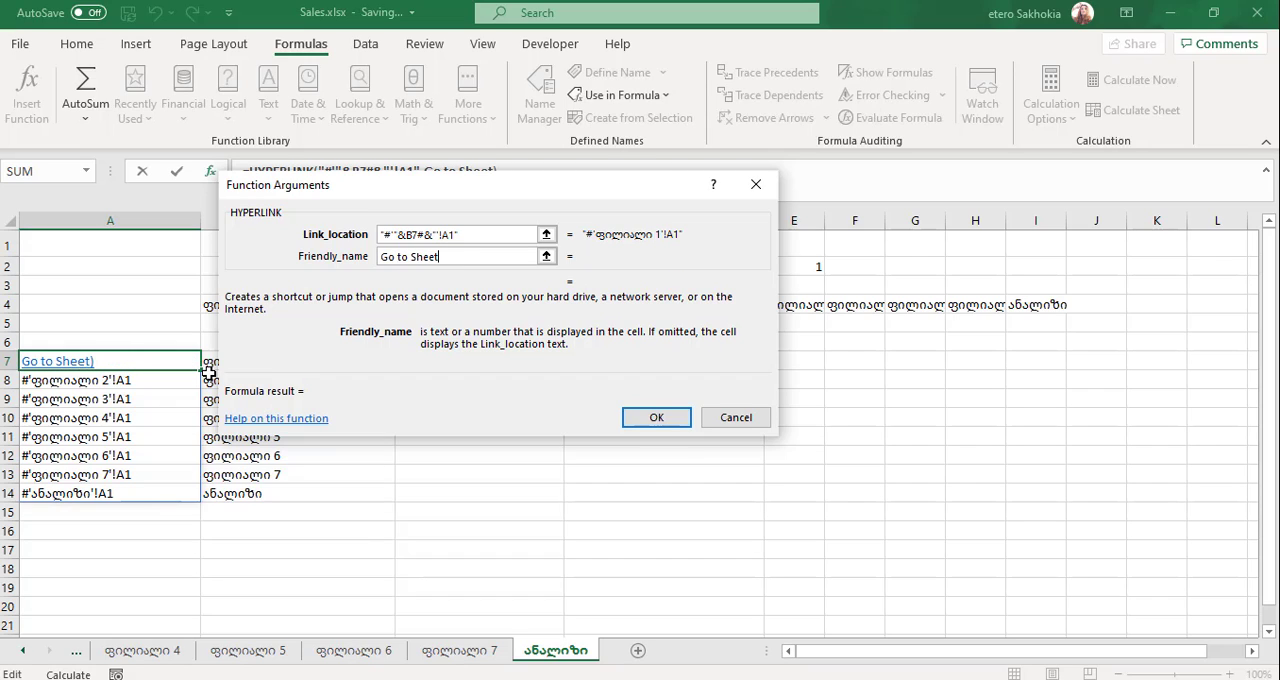
key("ctrl+Return")
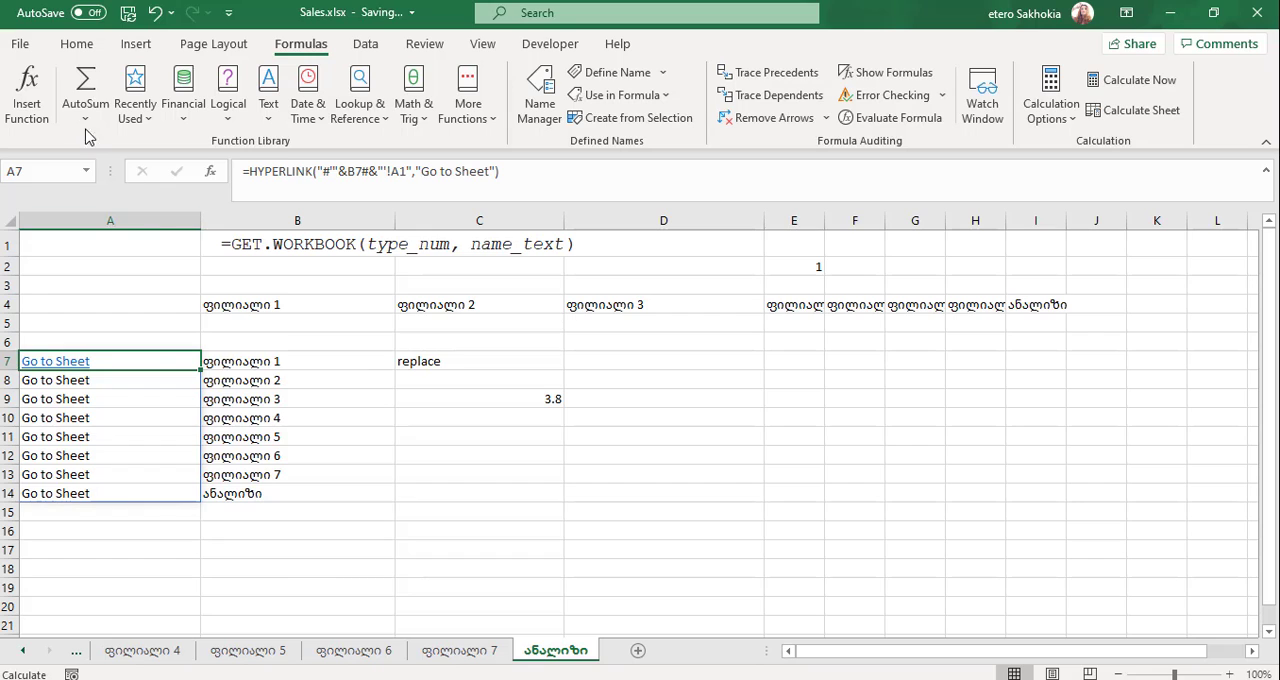
- Copy the hyperlink formatting of A7 onto A8:A14 with Format Painter
left_click(76, 44)
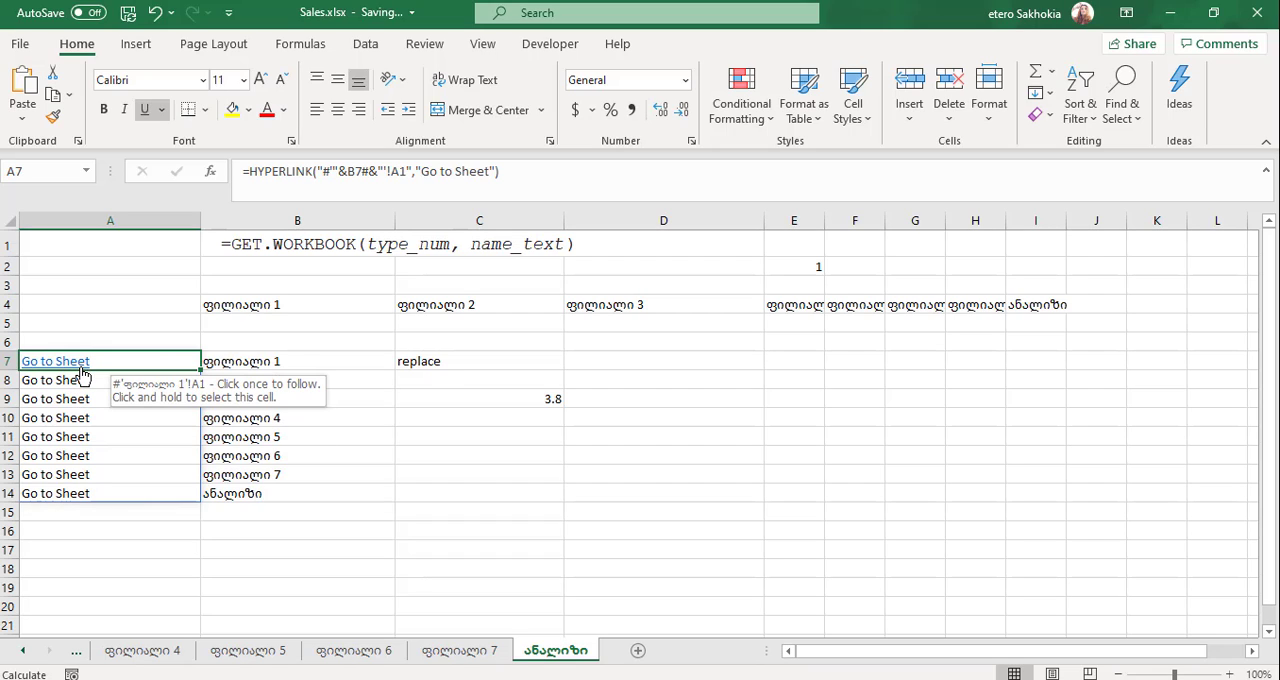
left_click(54, 117)
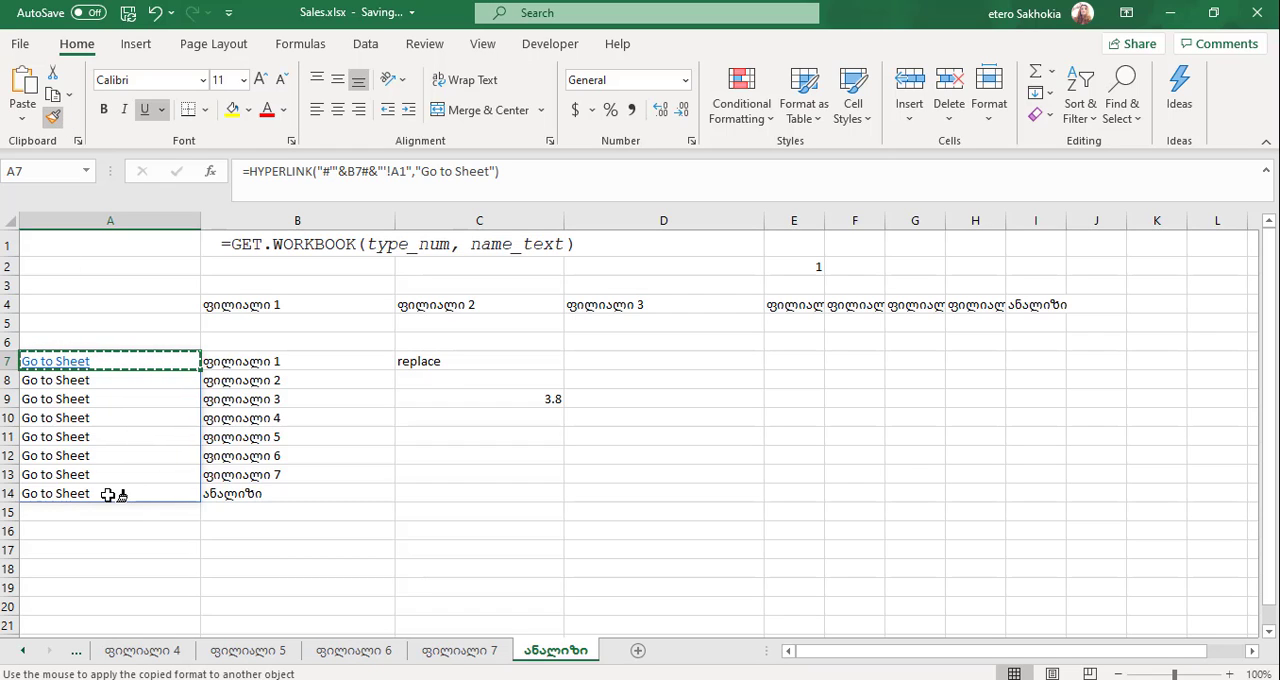
left_click_drag(108, 494, 120, 380)
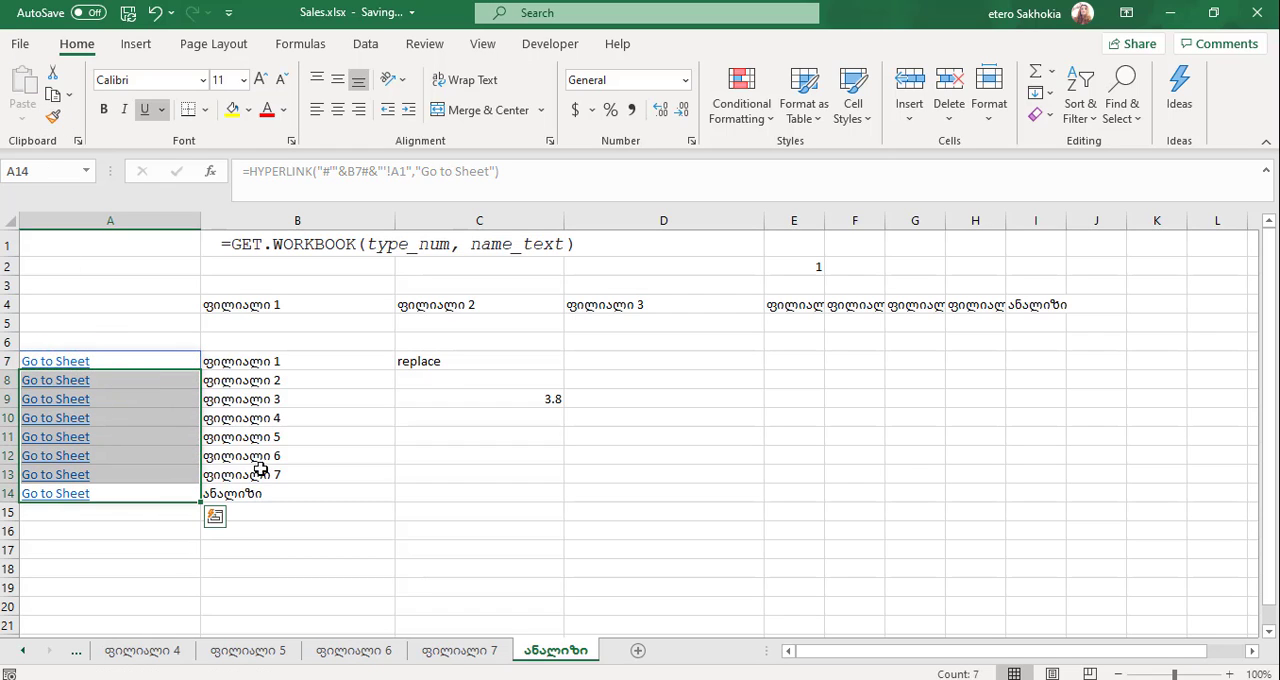
left_click(303, 513)
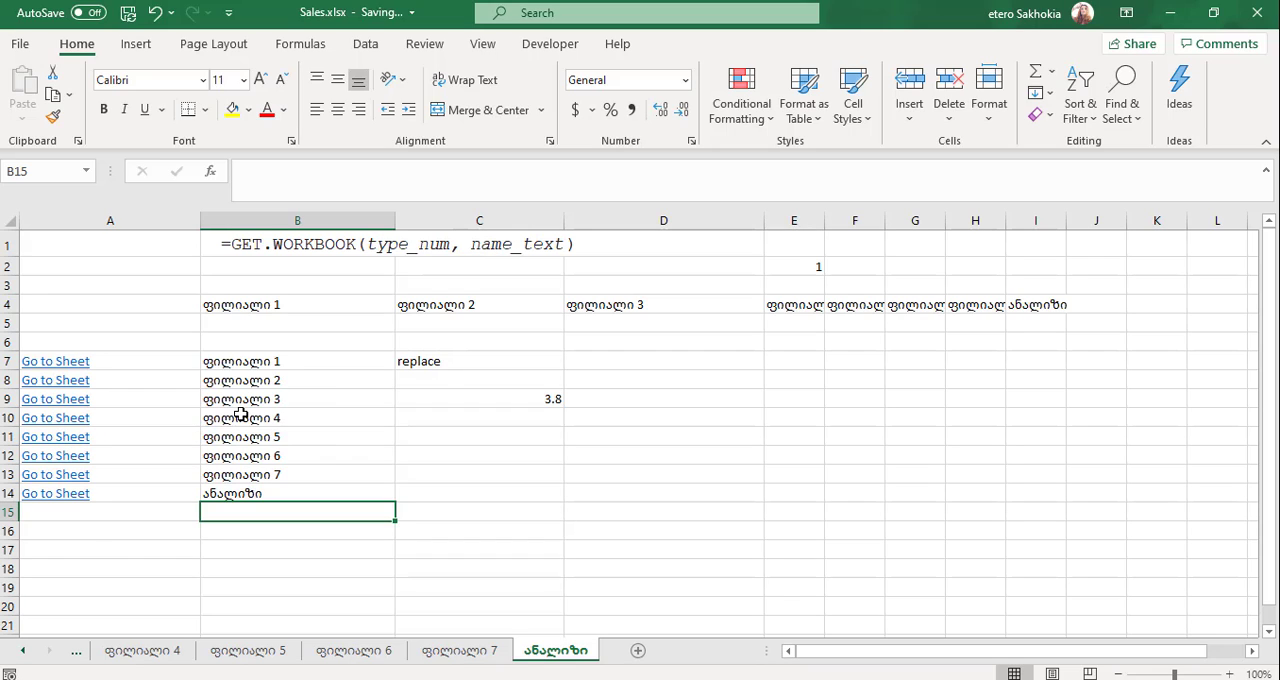
- Test the Go to Sheet link for ფილიალი 4 in A10, and return to the ანალიზი sheet through the sheet list
left_click(44, 426)
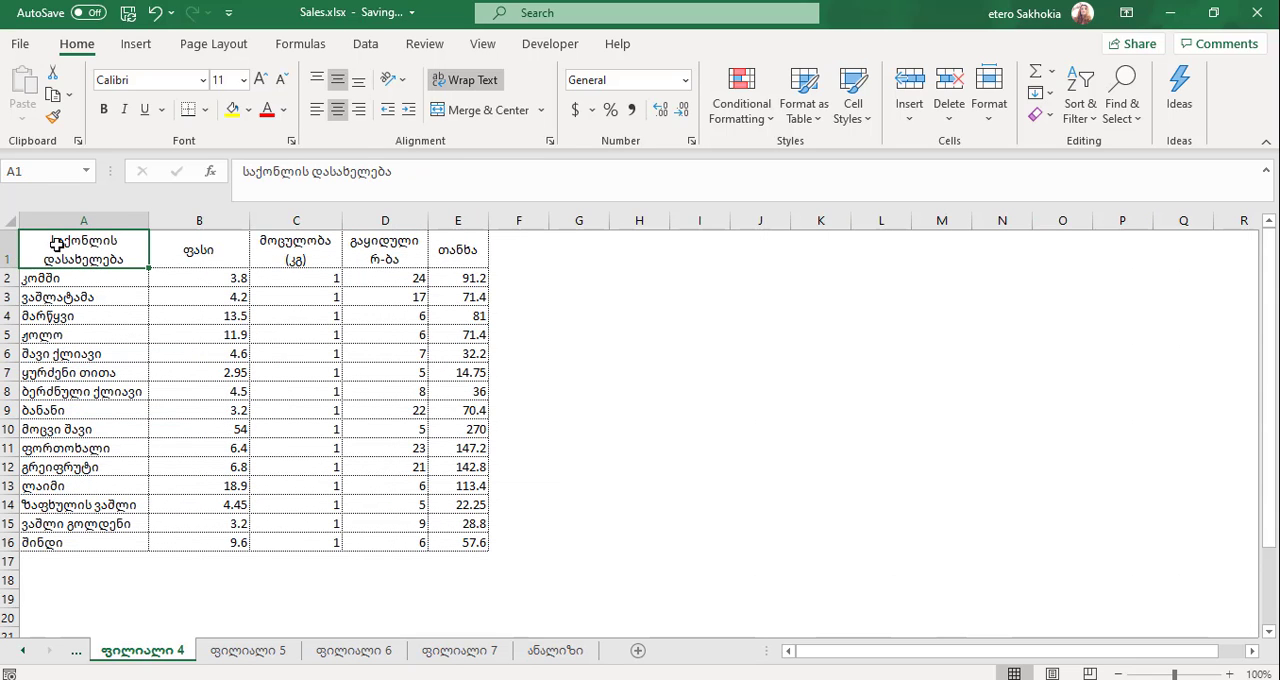
right_click(24, 658)
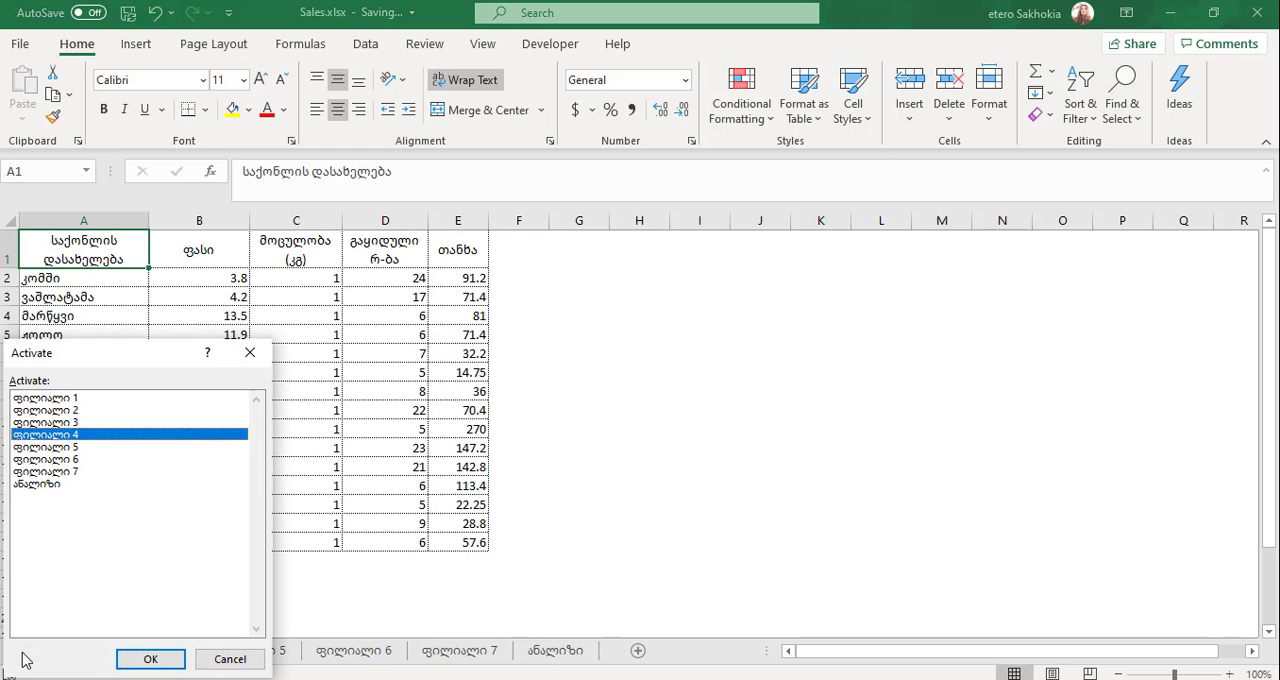
left_click(36, 484)
left_click(155, 659)
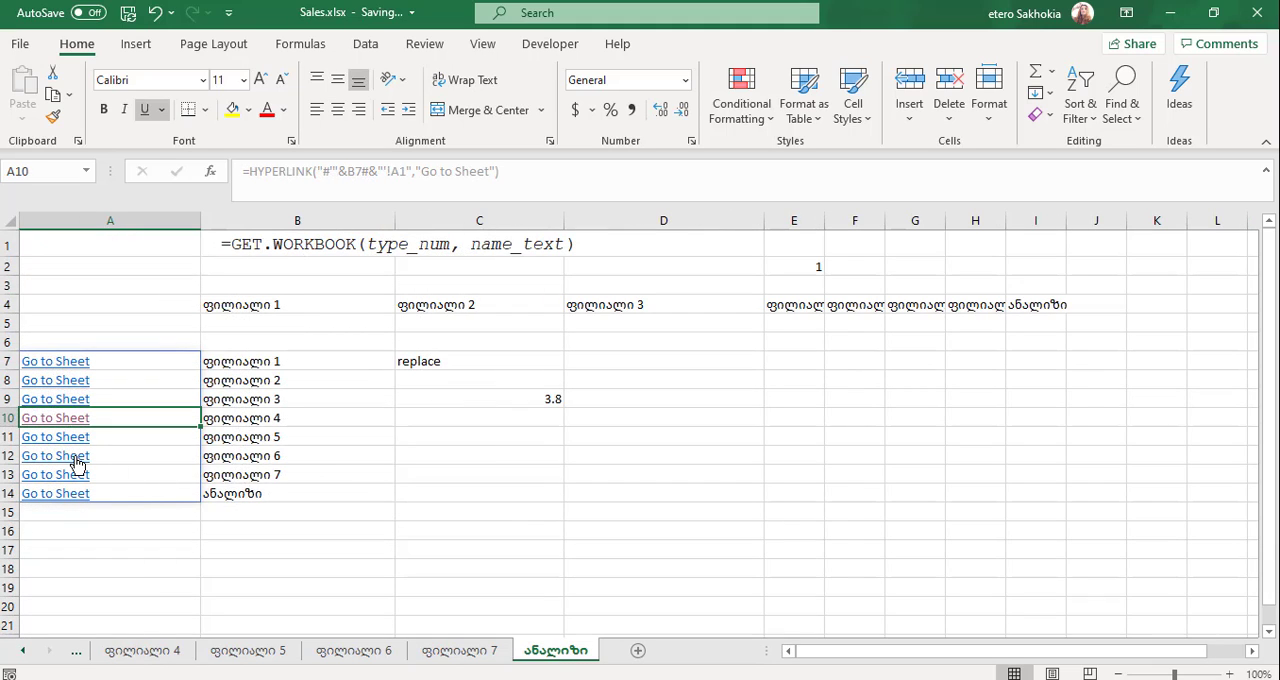
- Test the Go to Sheet link for ფილიალი 6 in A12, and return to the ანალიზი sheet through the sheet list
left_click(77, 462)
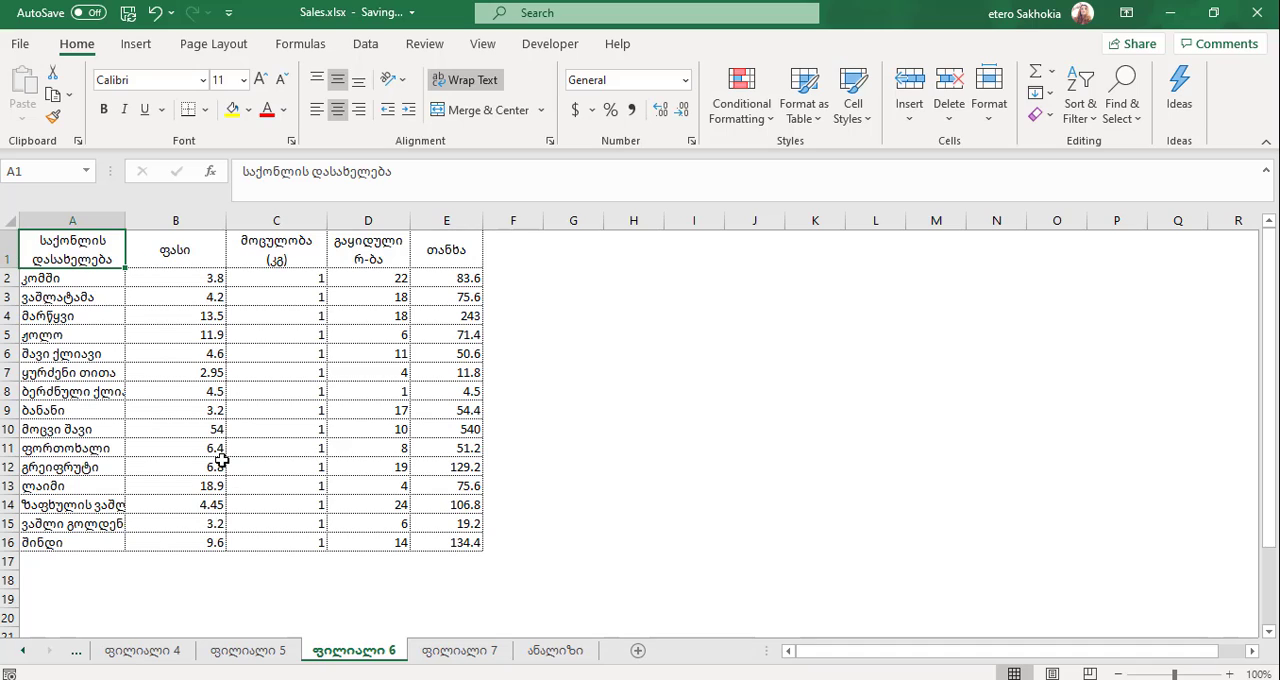
right_click(27, 652)
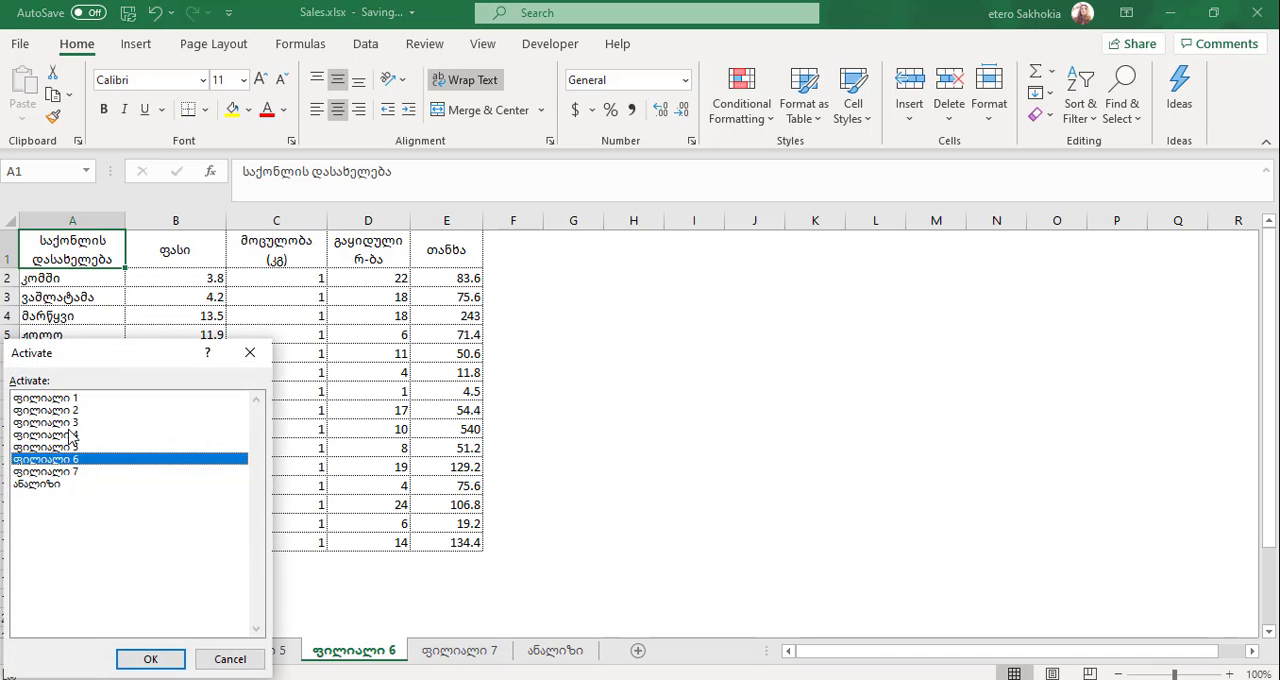
left_click(46, 488)
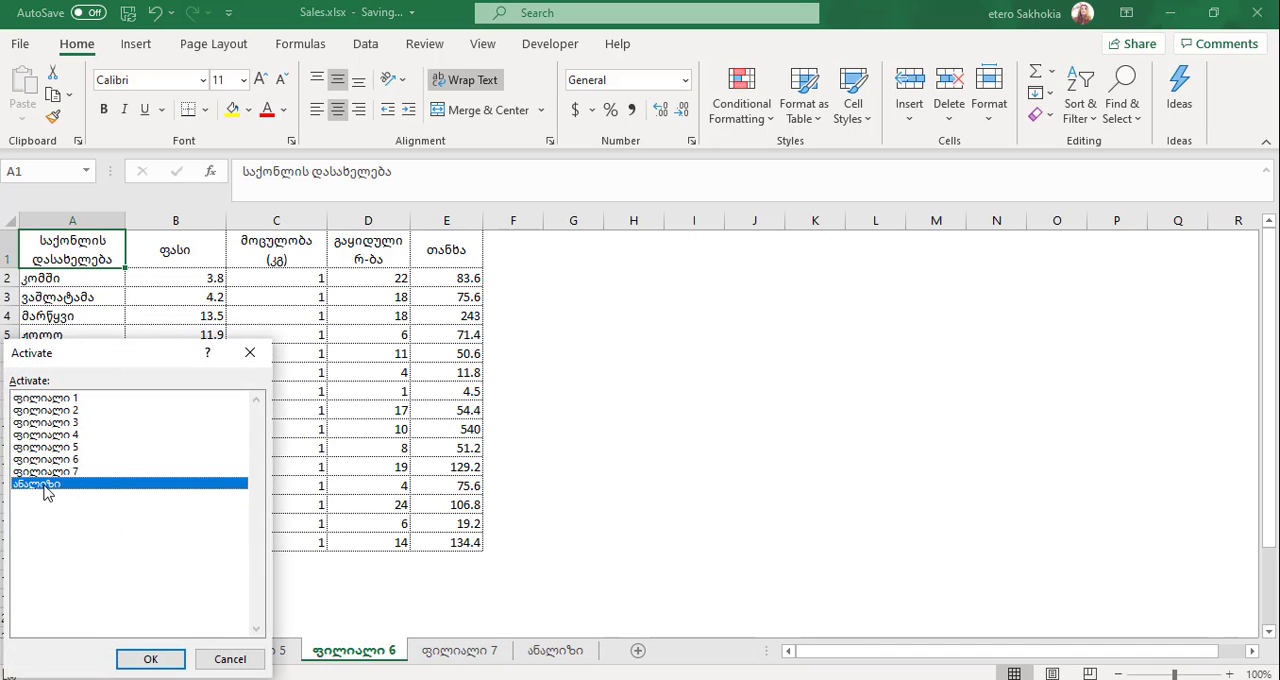
left_click(160, 662)
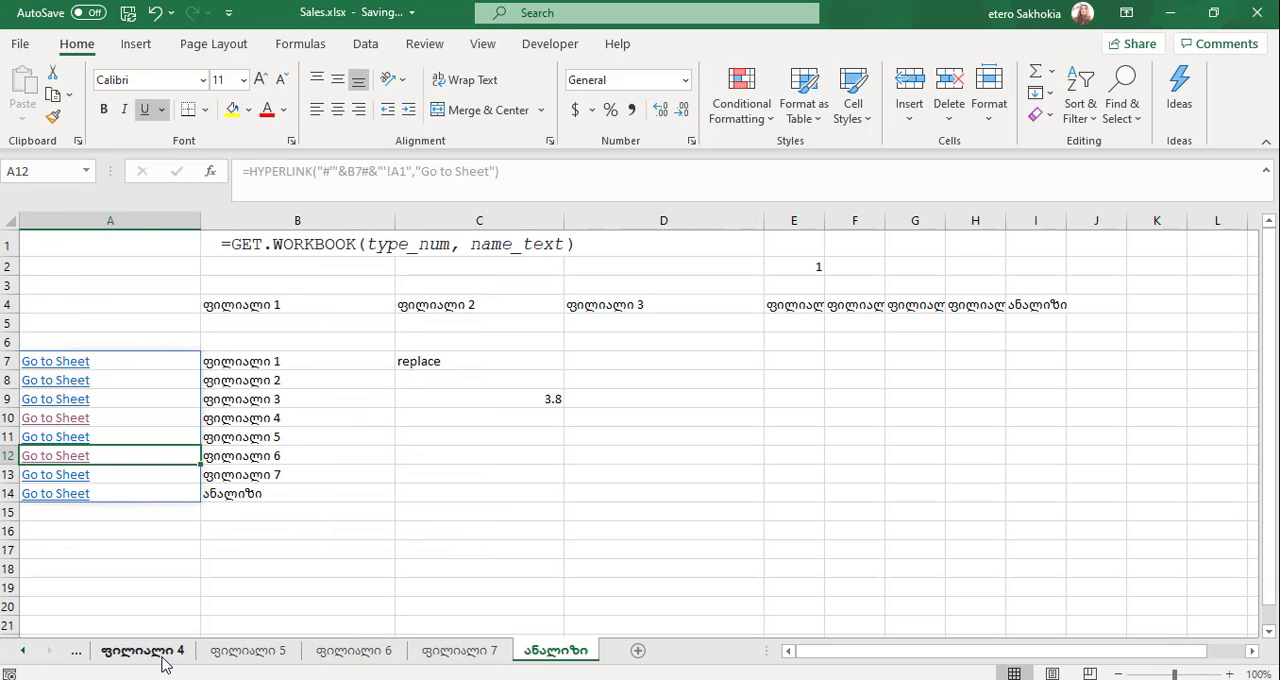
- Check the formula behind the sheet name list in B7 and narrow column A around the Go to Sheet links
left_click(250, 411)
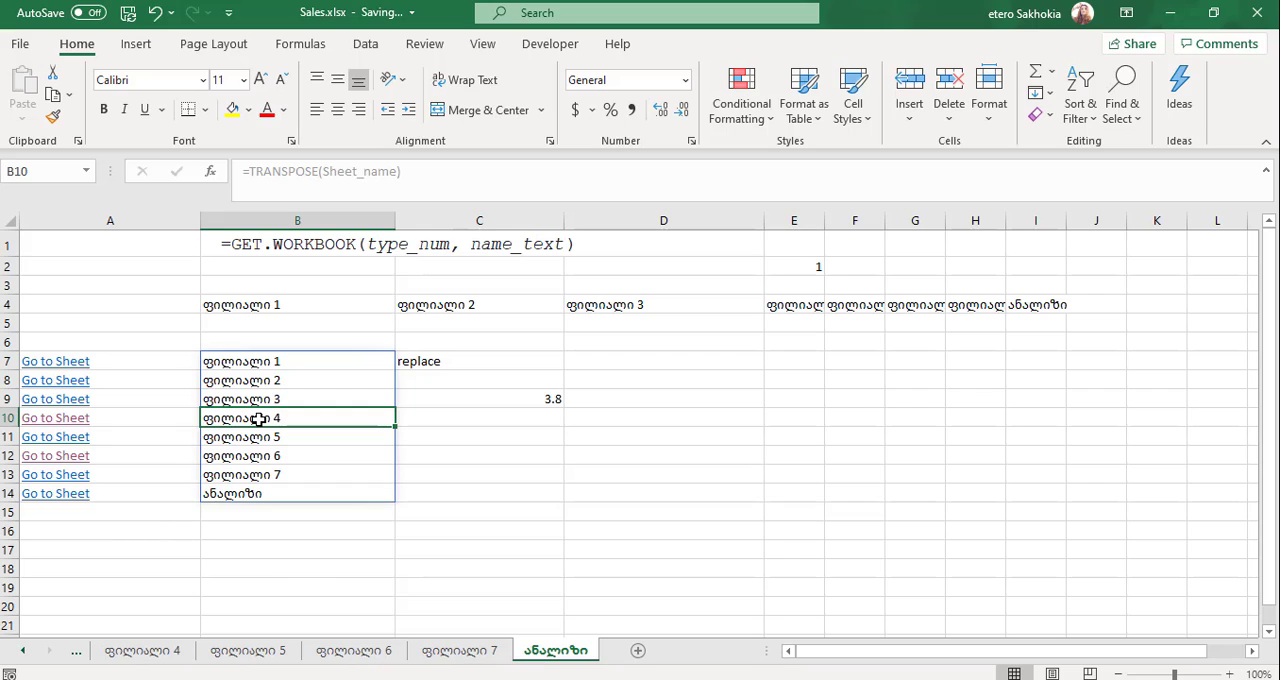
right_click(258, 419)
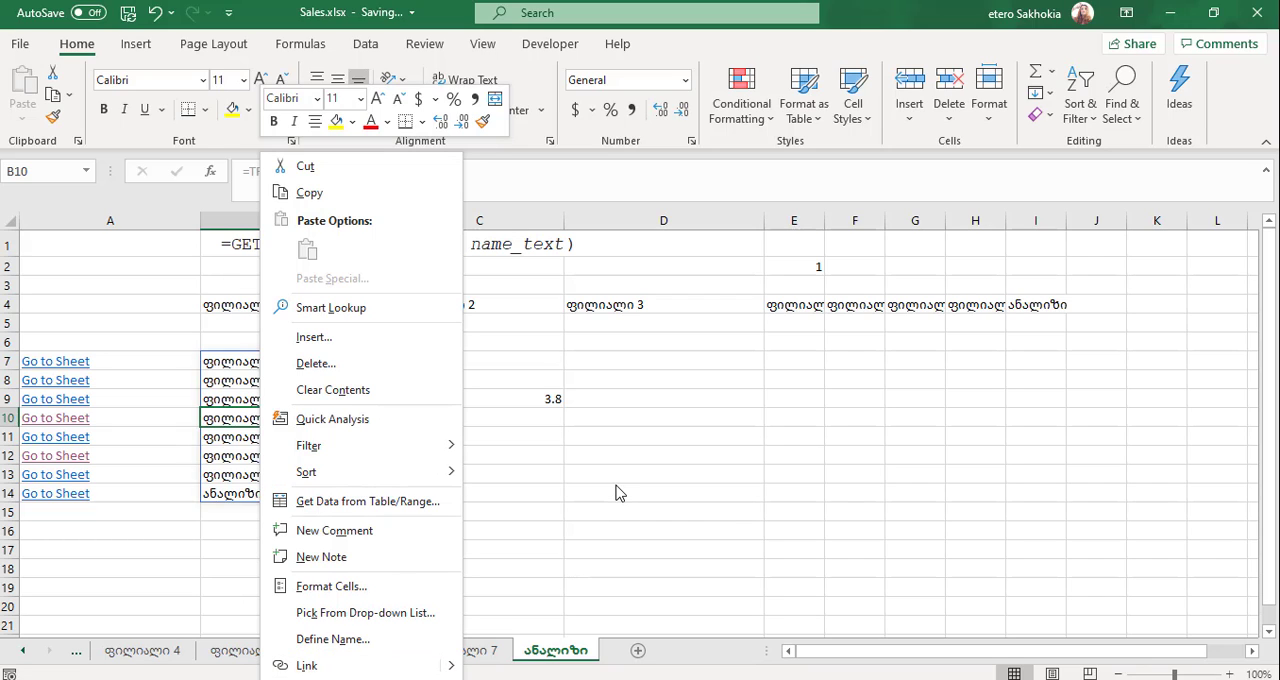
key("Escape")
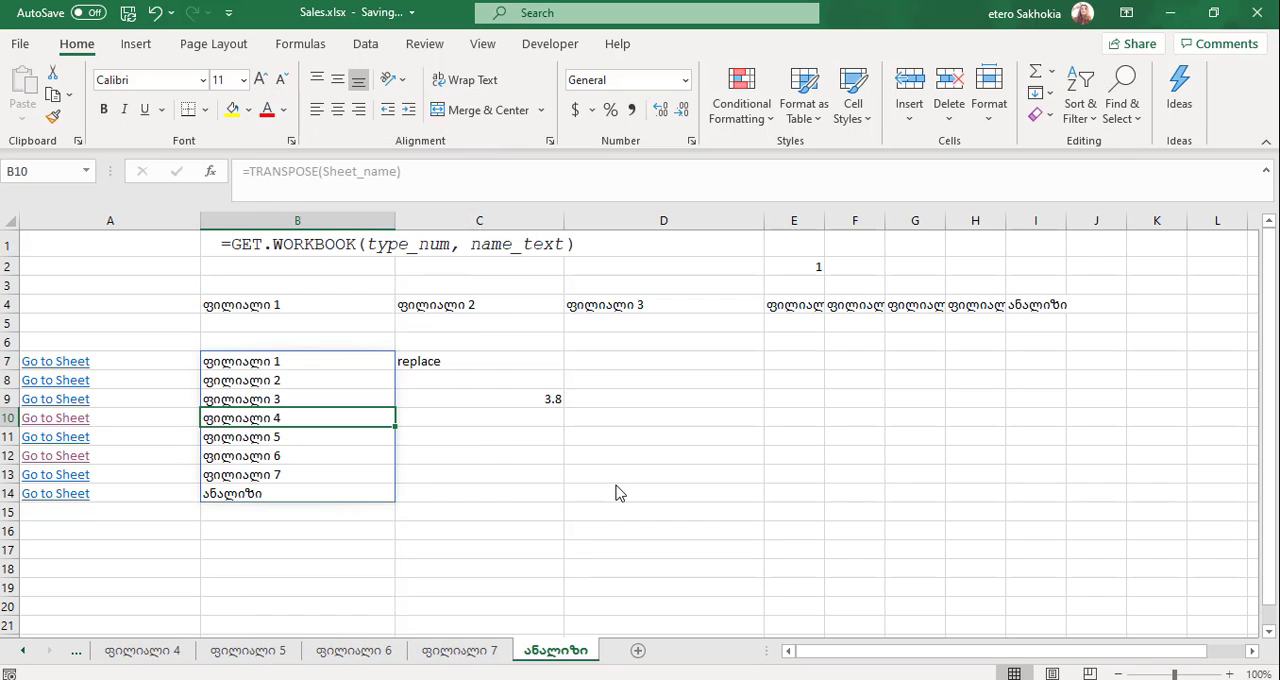
left_click(251, 362)
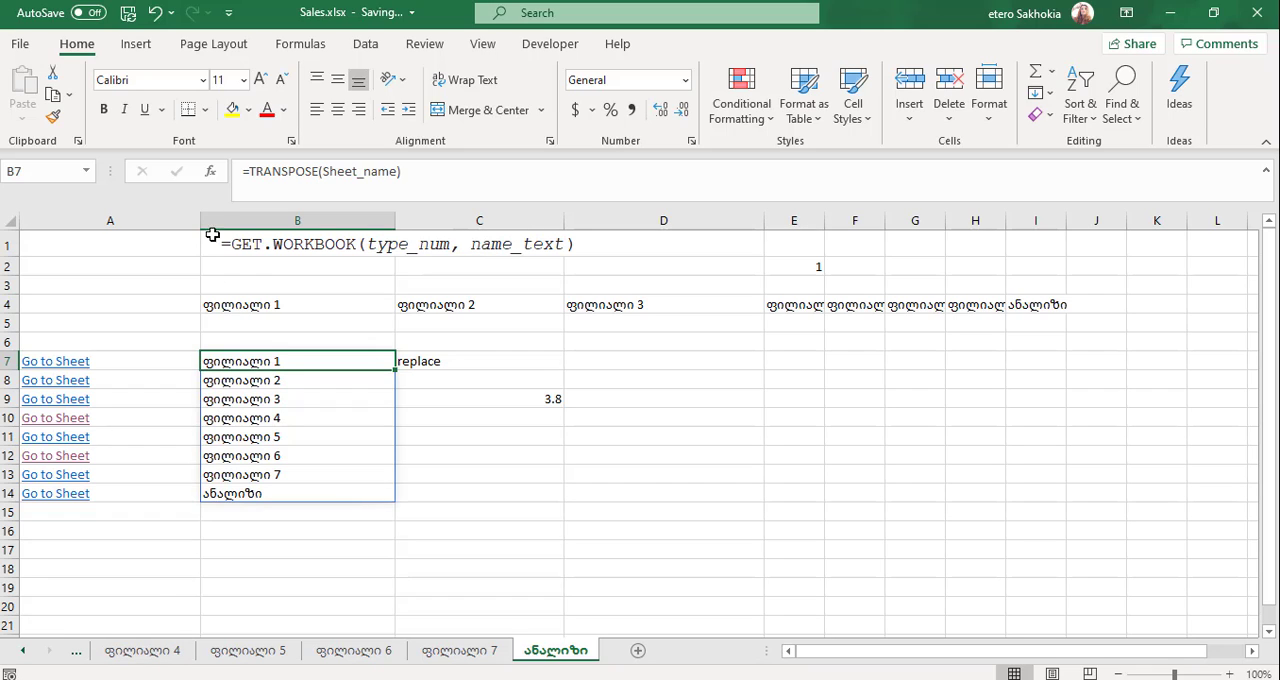
left_click_drag(204, 217, 131, 225)
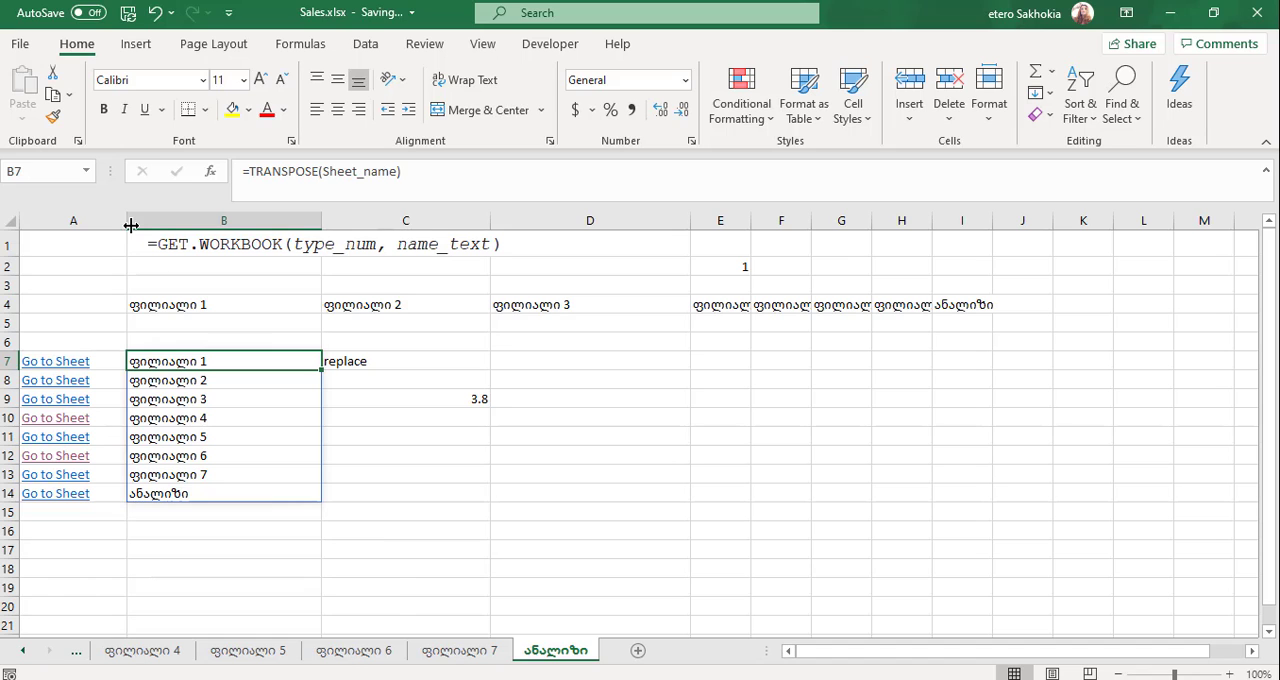